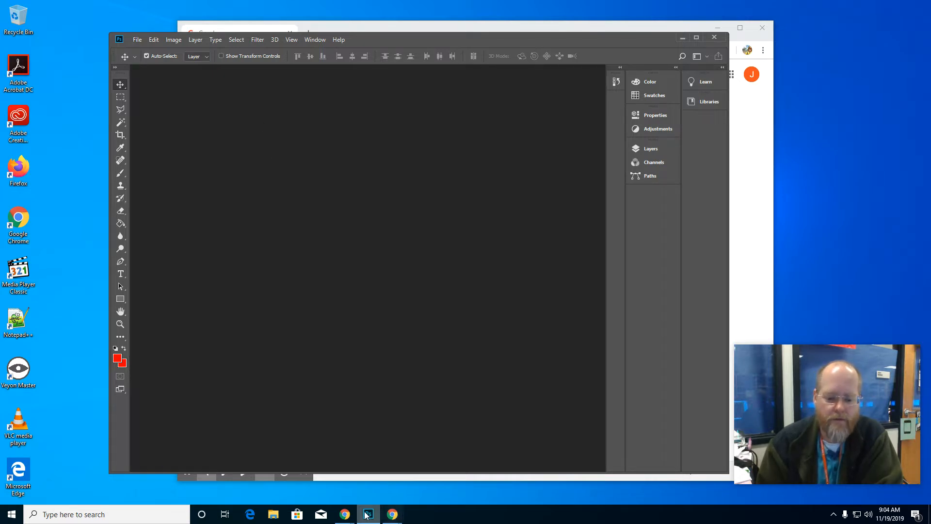
Step: Switch to the Google Drive Pictures folder and download Building_Highway.jpg
mouse_move(350, 516)
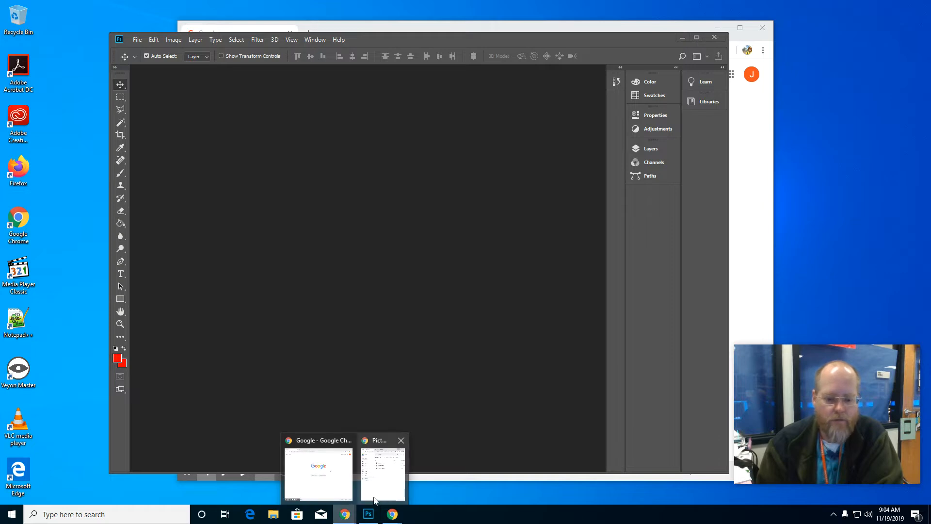
click(382, 473)
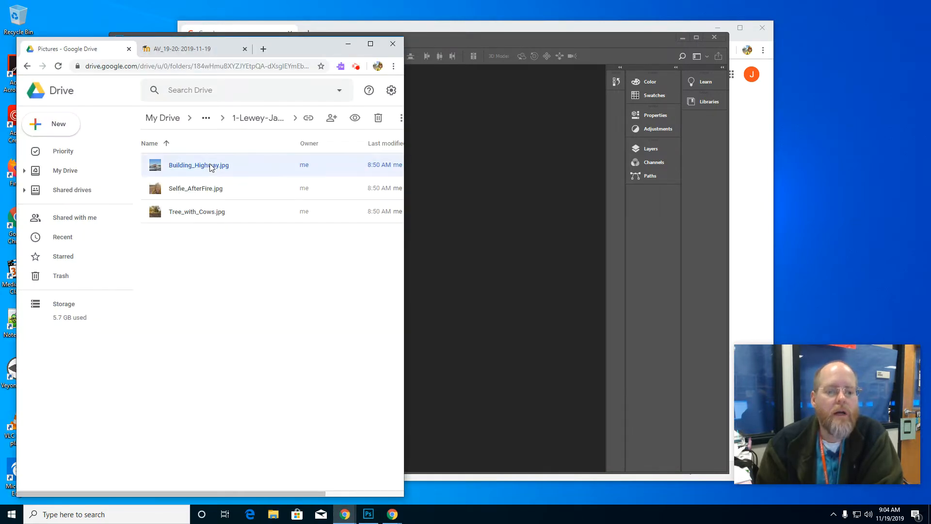
click(197, 192)
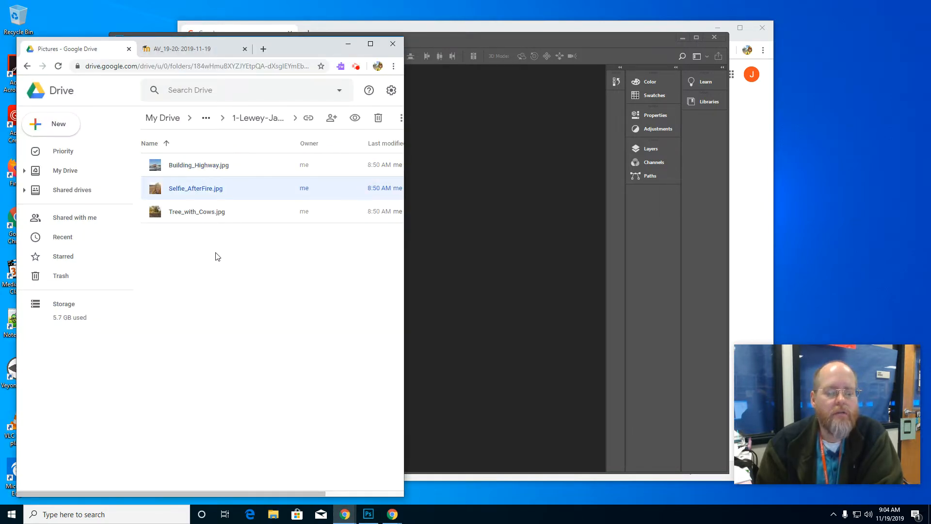
click(203, 212)
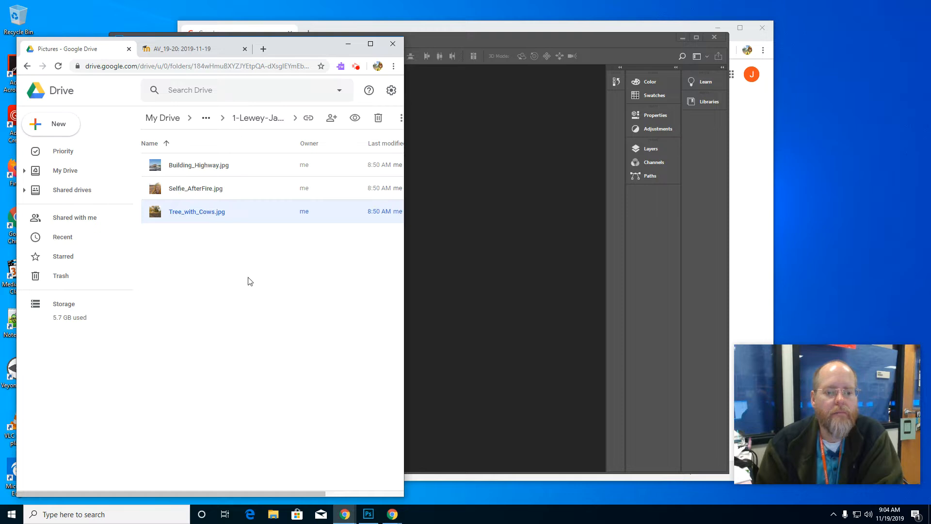
click(204, 171)
right_click(203, 171)
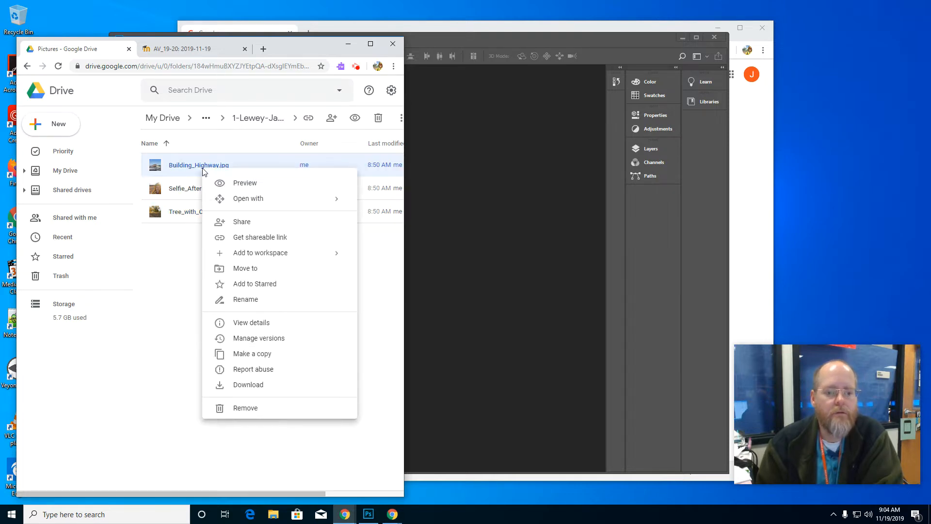
click(248, 384)
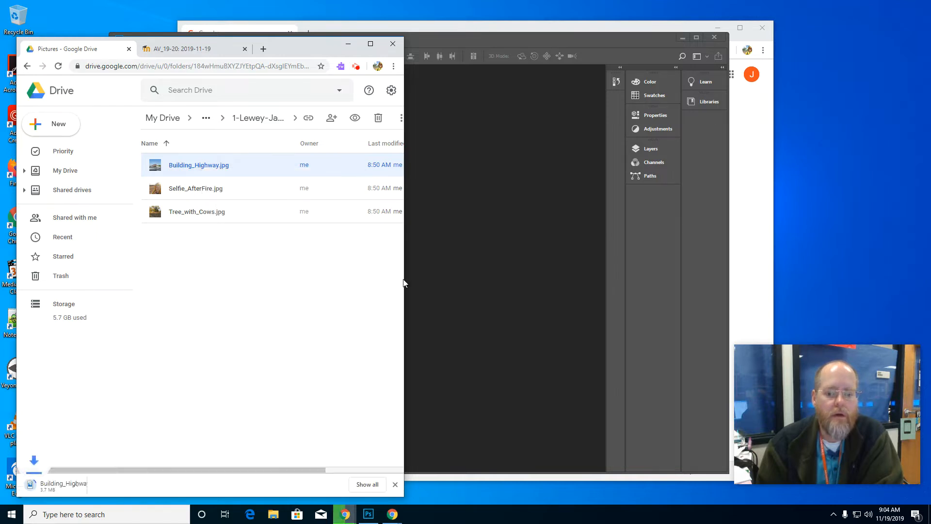
Step: Widen the Drive window, preview Selfie_AfterFire.jpg, download it and return to the file list
drag(402, 280, 583, 277)
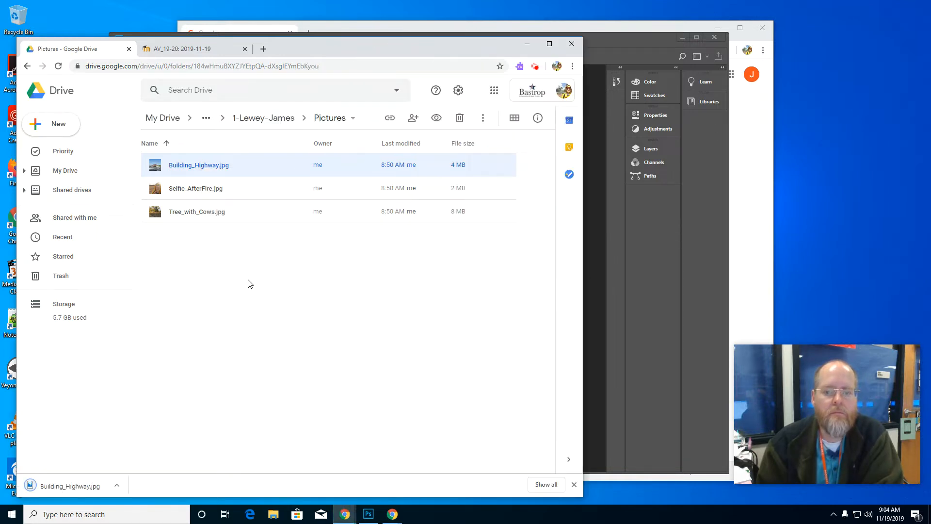
click(198, 190)
double_click(200, 189)
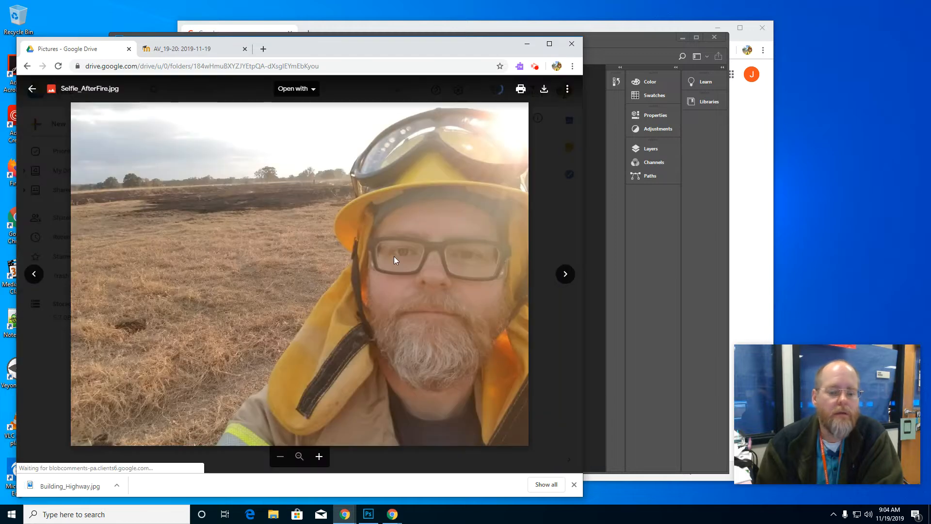
click(544, 90)
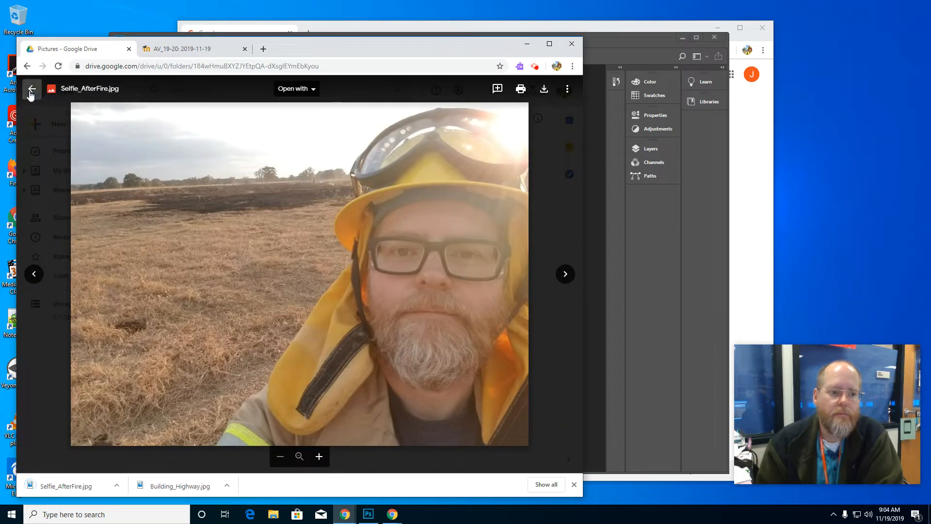
key(Escape)
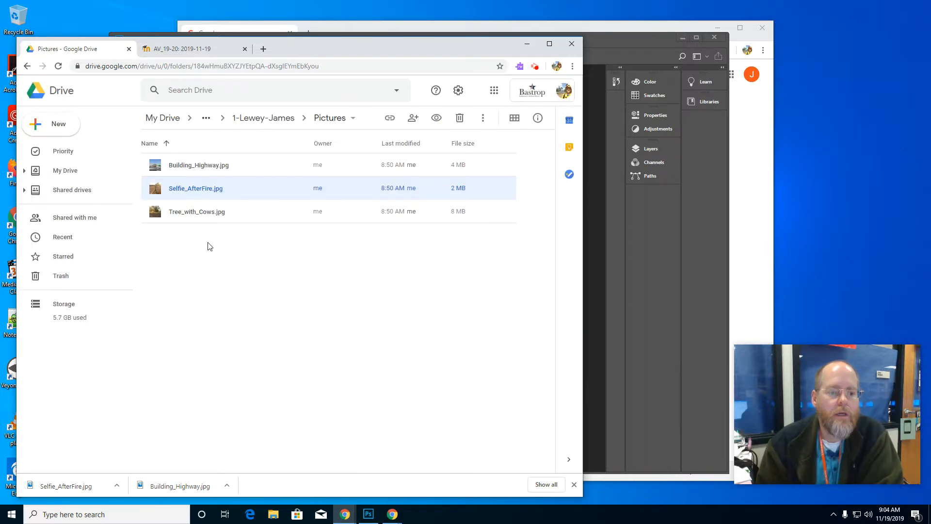
Step: Download Tree_with_Cows.jpg from the Pictures folder
click(197, 213)
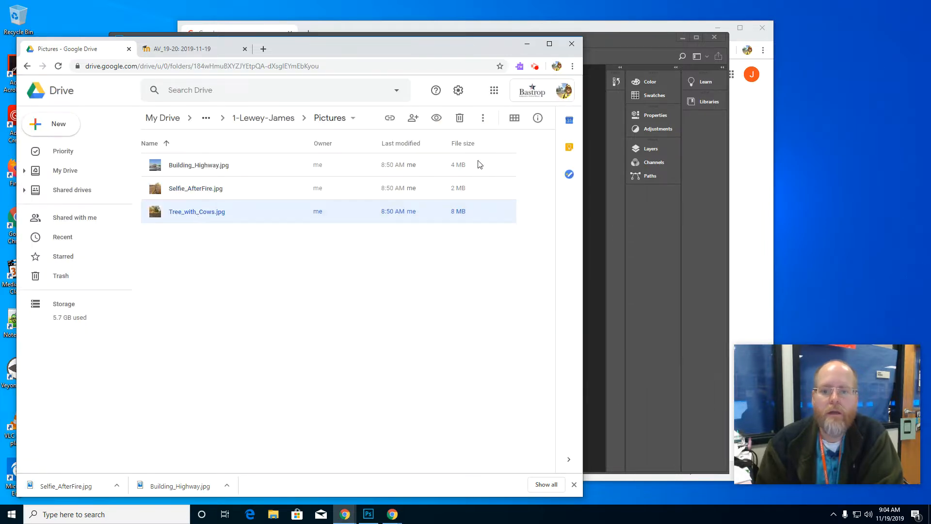
click(482, 118)
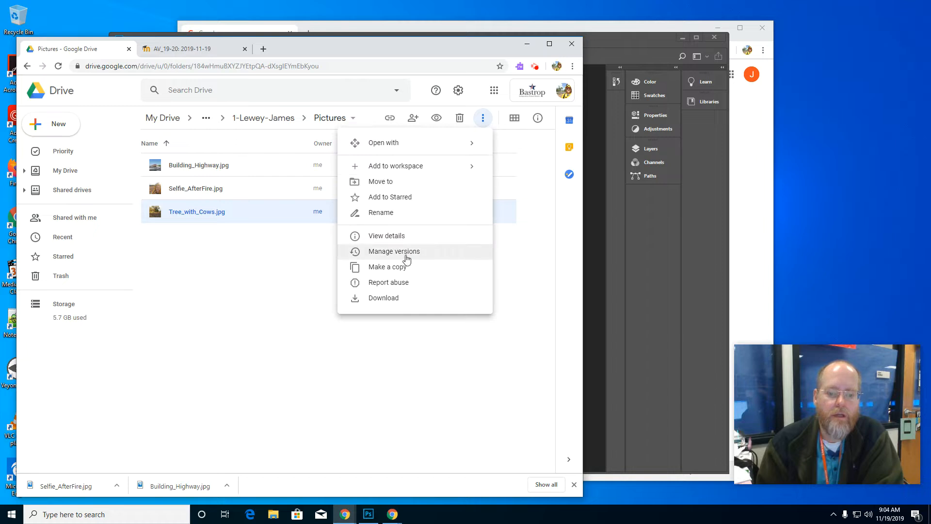
click(395, 298)
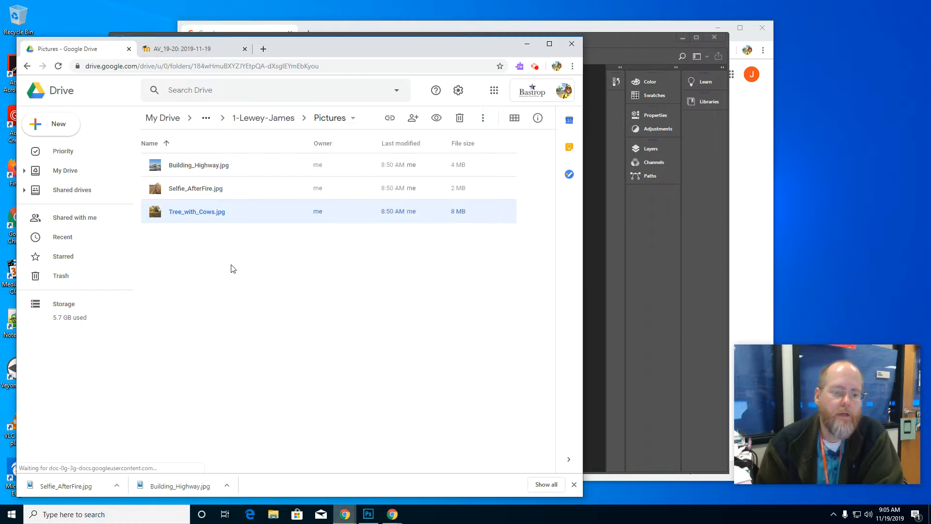
right_click(196, 169)
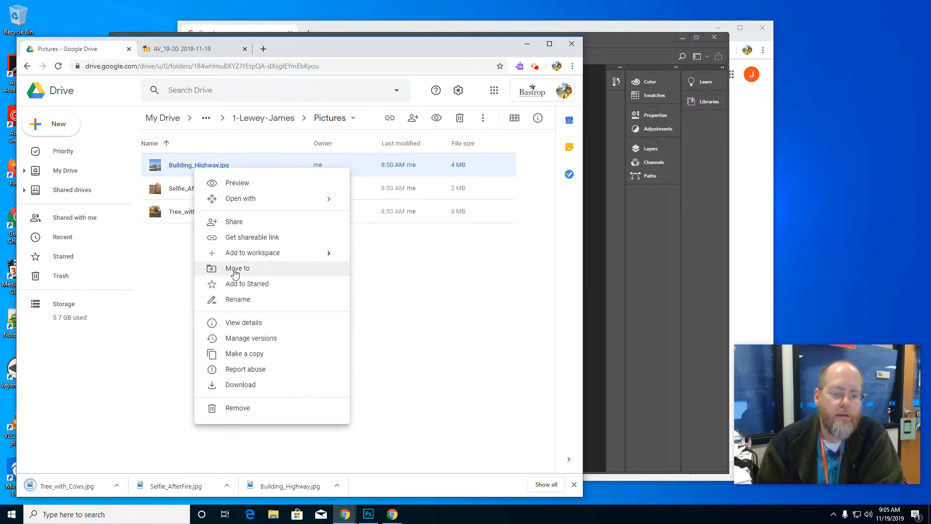
click(141, 276)
double_click(192, 189)
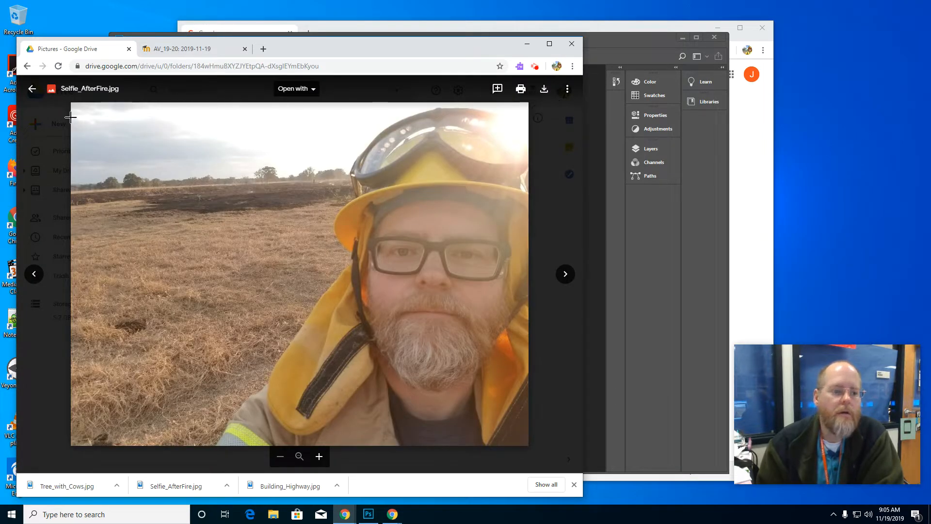
click(33, 91)
click(194, 215)
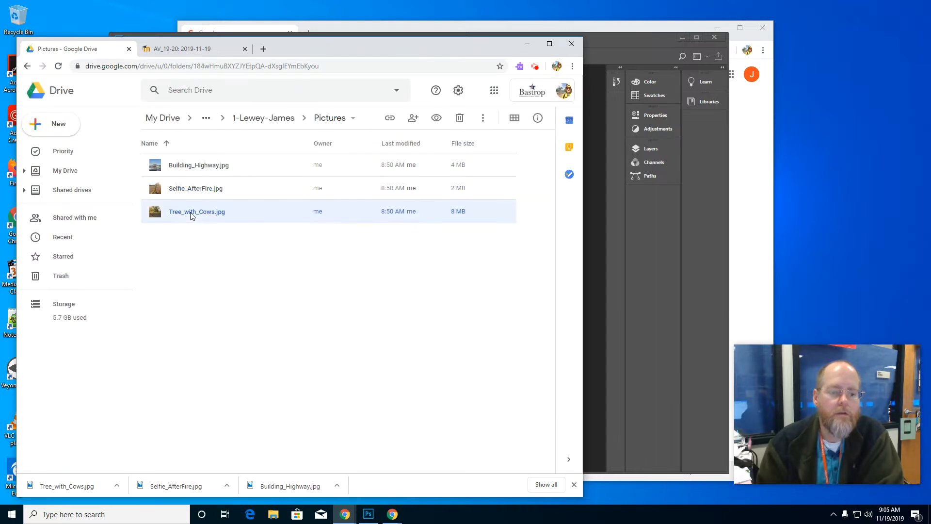
click(483, 118)
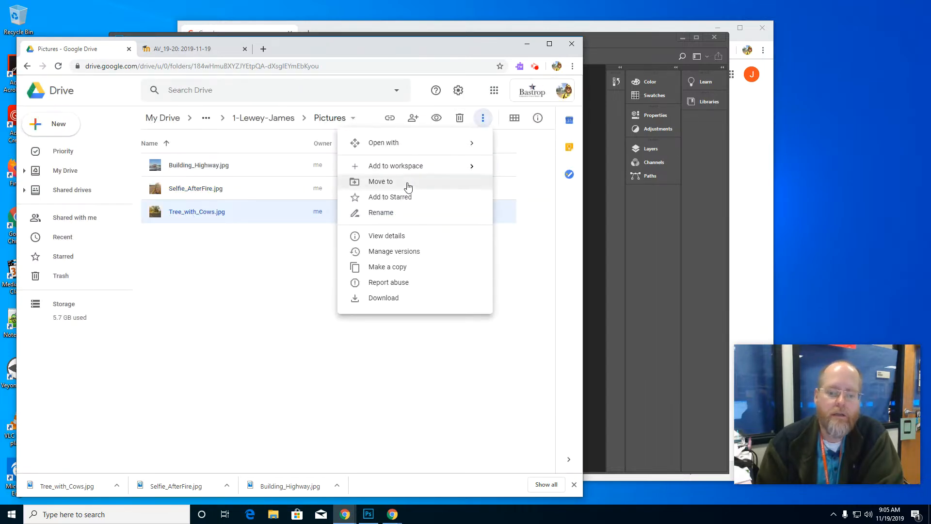
click(291, 292)
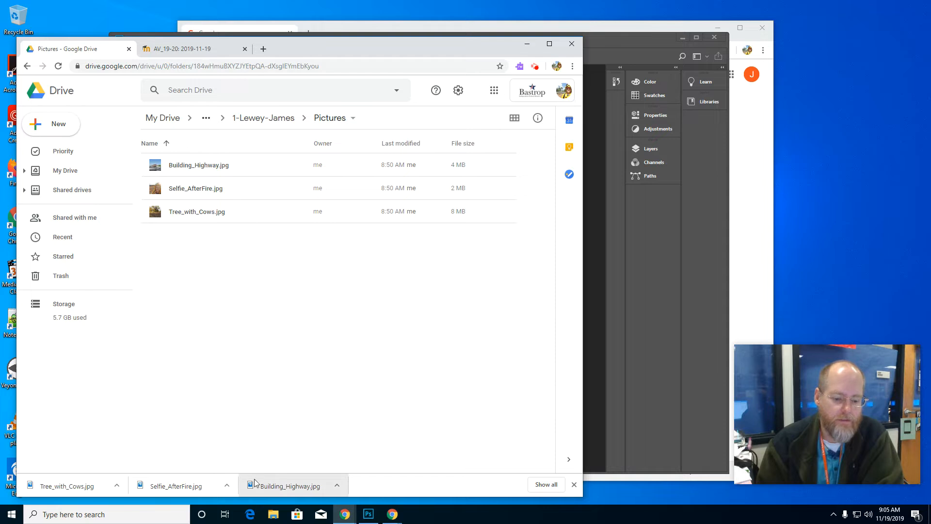
Step: Switch to Photoshop and start a new document with the Web Minimum preset, 1024 x 768 px at 72 ppi
click(592, 204)
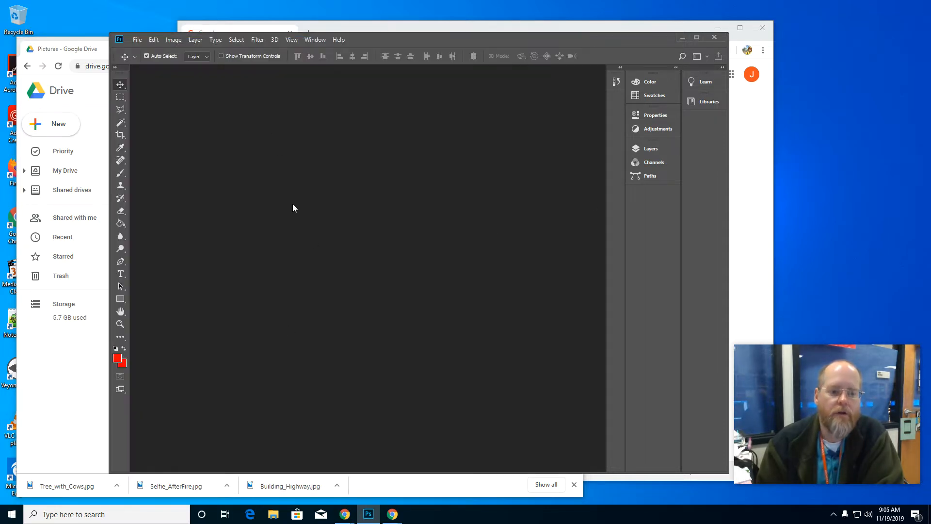
click(141, 42)
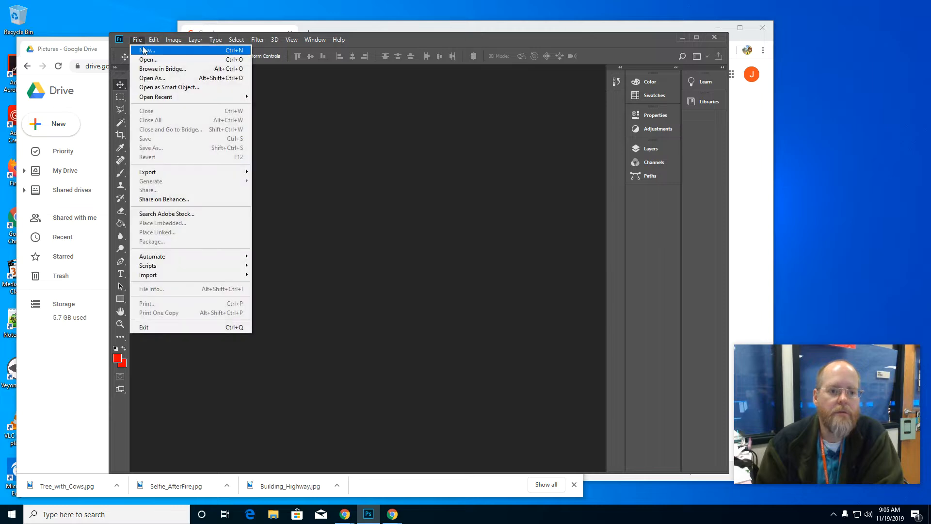
click(144, 51)
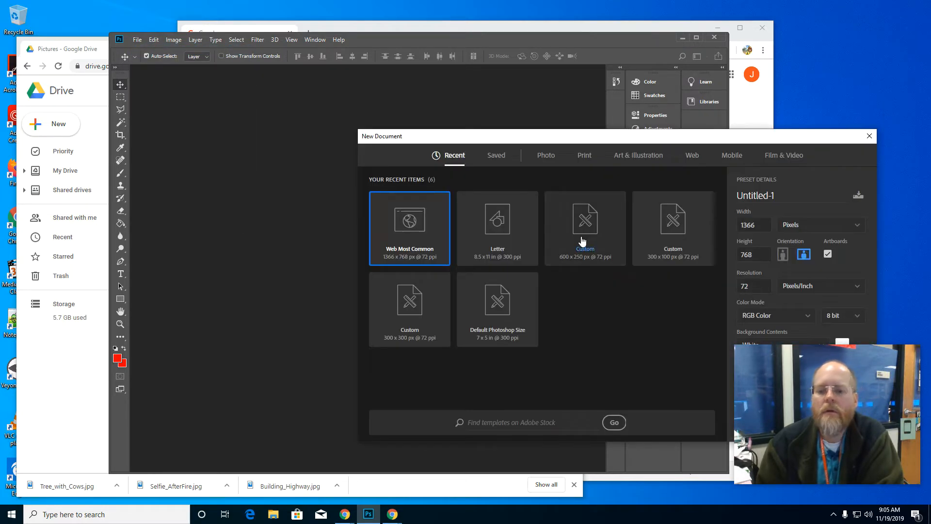
click(685, 159)
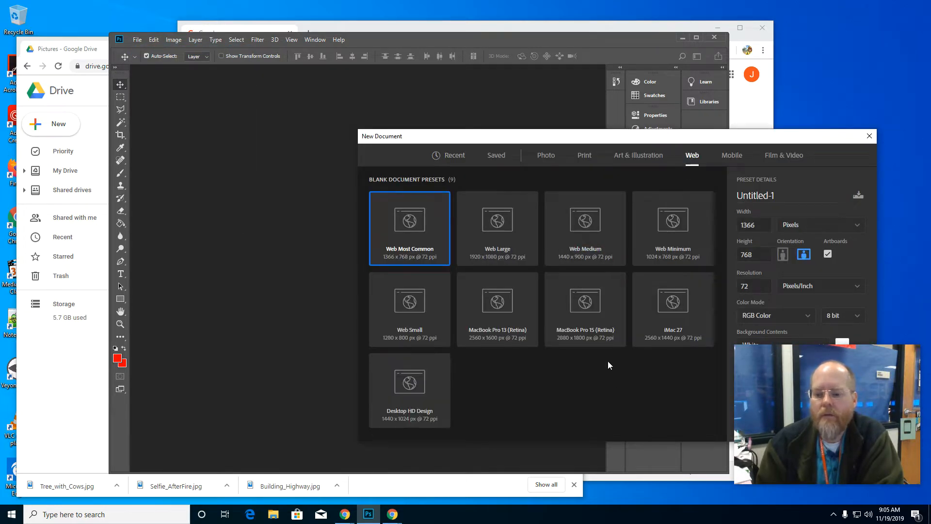
click(662, 254)
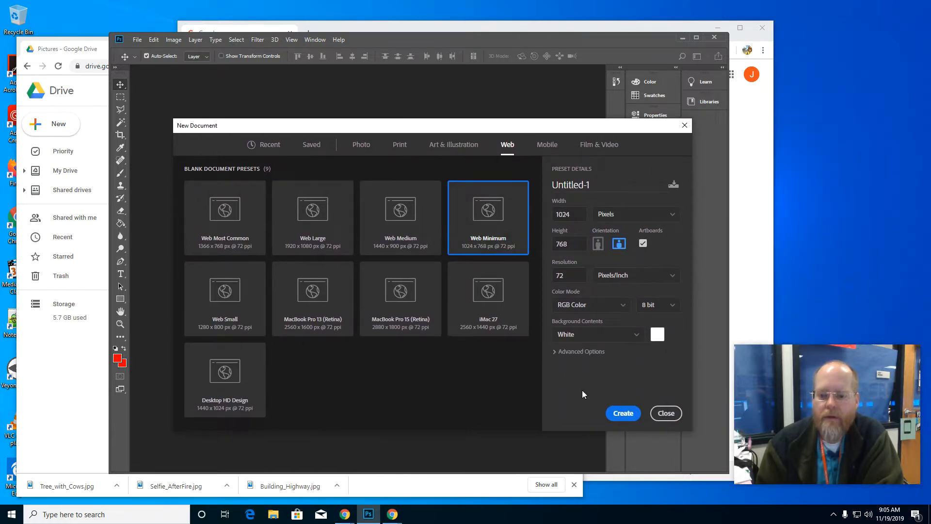
Step: Name the document with the prefix 1, the person's last and first name and 3pictures, separated by hyphens, and create it
click(594, 185)
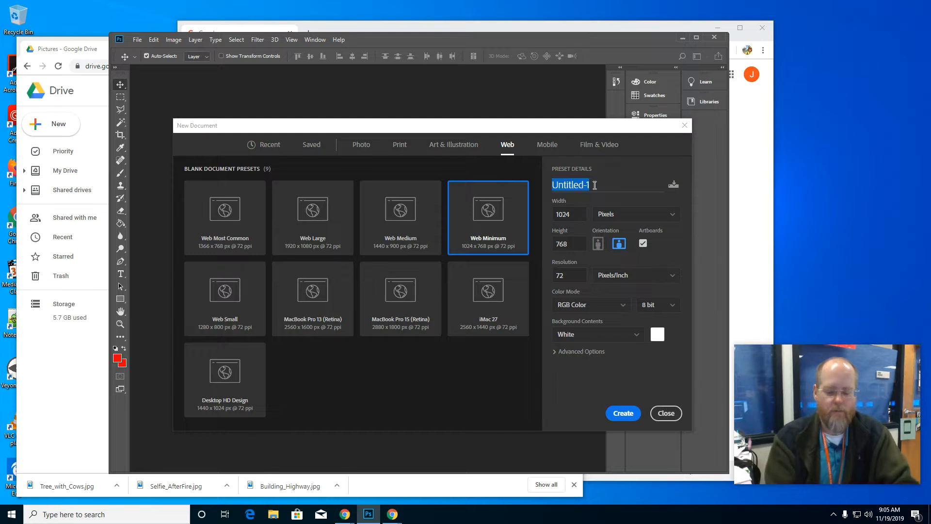
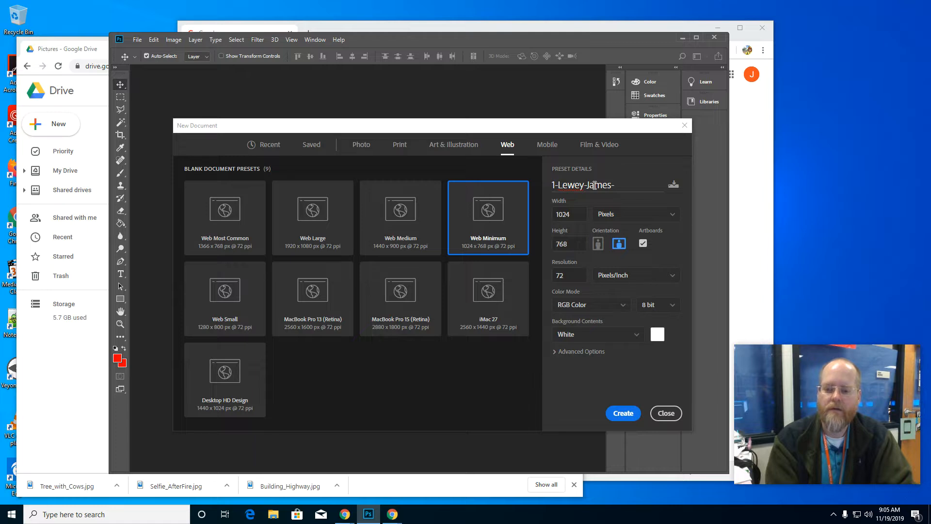
text(-3pictures)
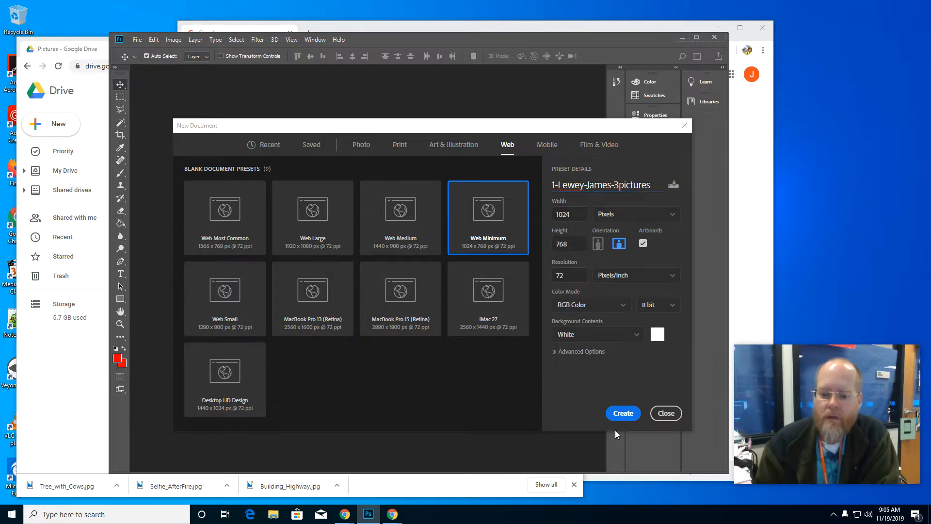
click(623, 413)
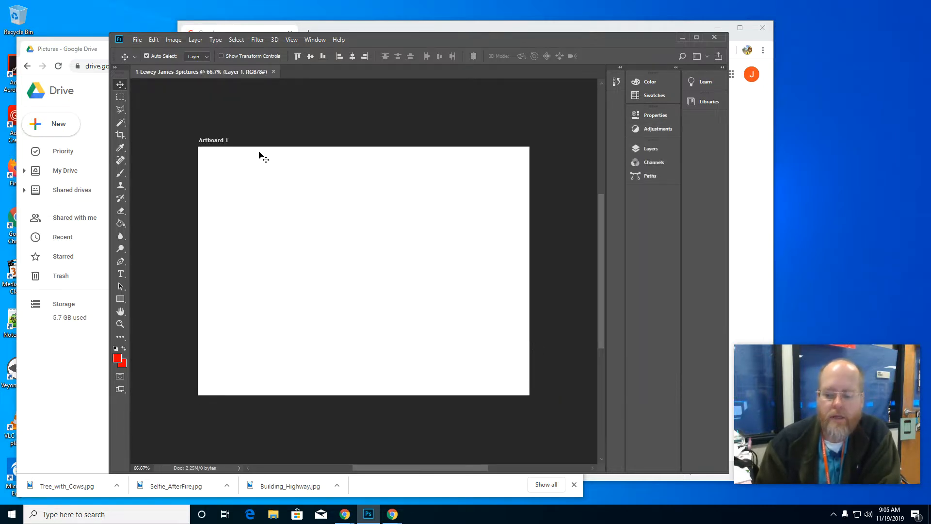
Step: Place Tree_with_Cows.jpg from the Downloads folder into the artboard as an embedded image
click(137, 40)
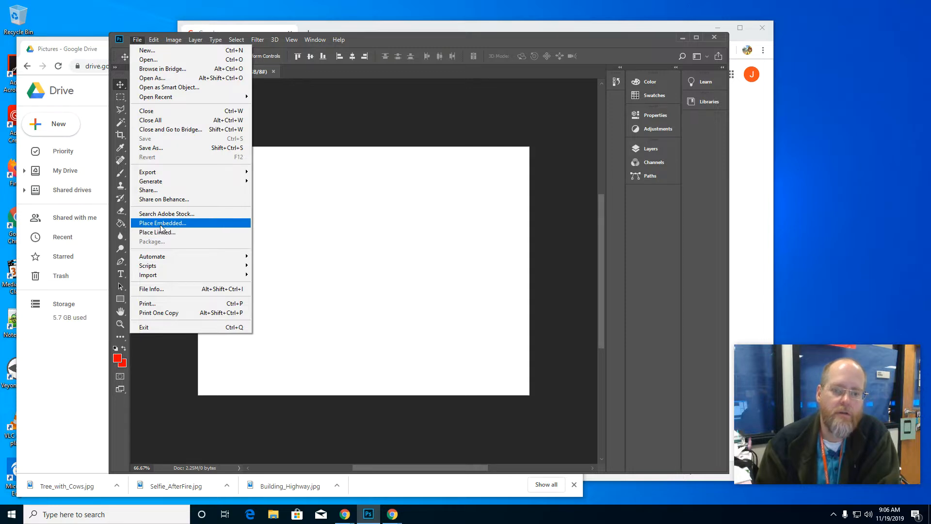
click(162, 224)
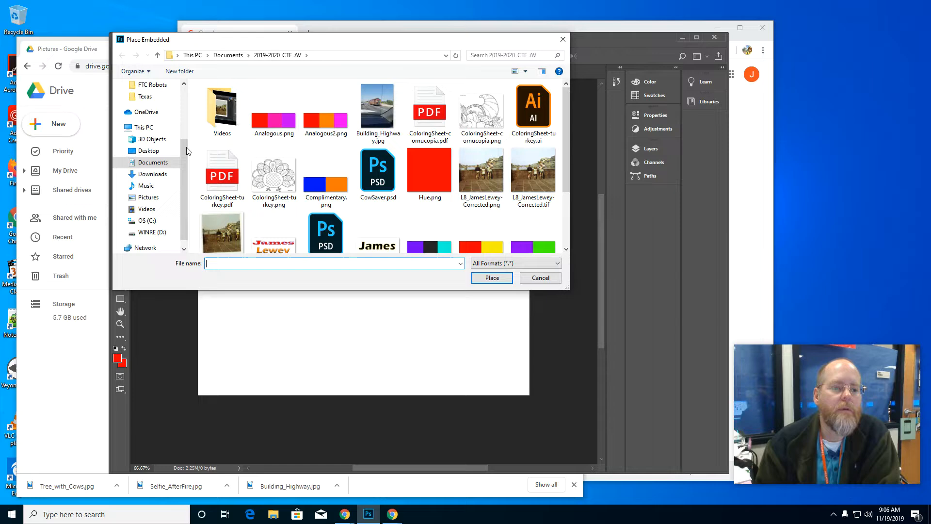
click(151, 174)
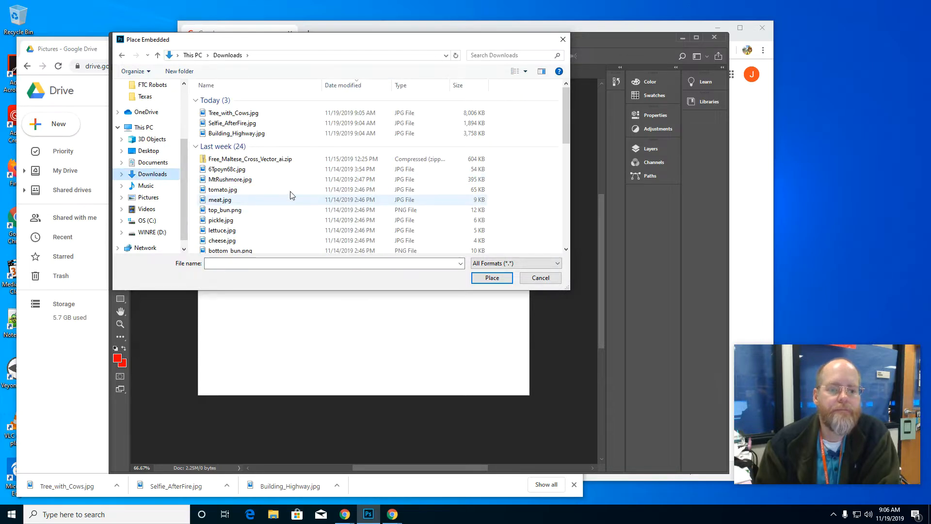
click(238, 115)
click(474, 282)
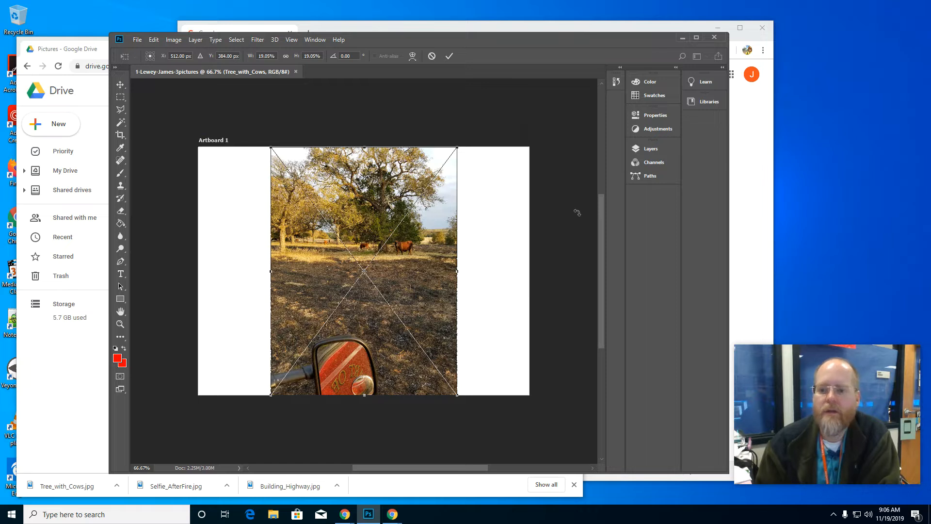
Step: Show the document's layers, then widen the Photoshop window and move it toward the screen's left edge
click(648, 149)
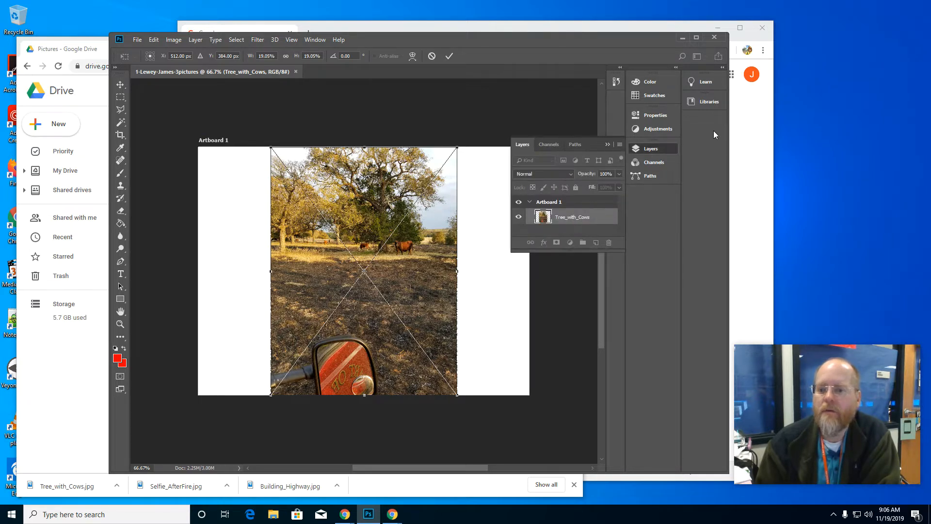
drag(729, 134, 794, 135)
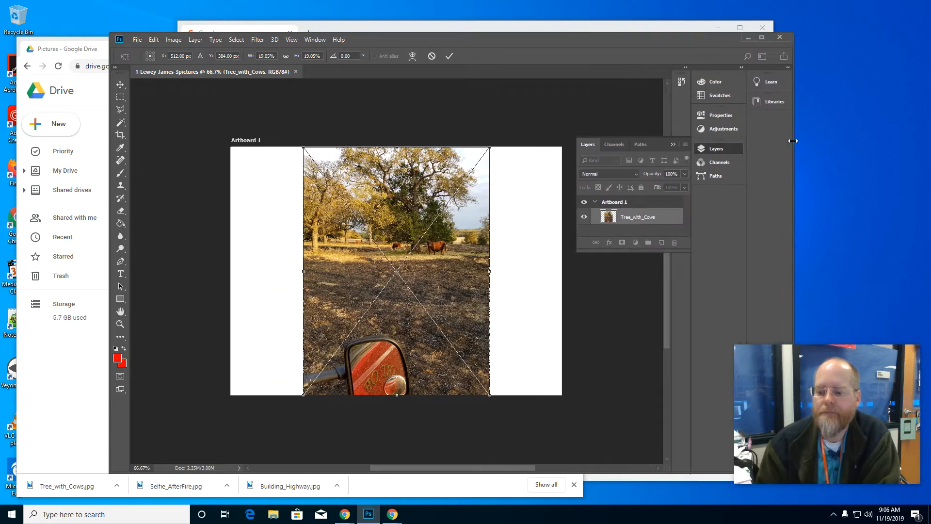
drag(558, 39, 476, 36)
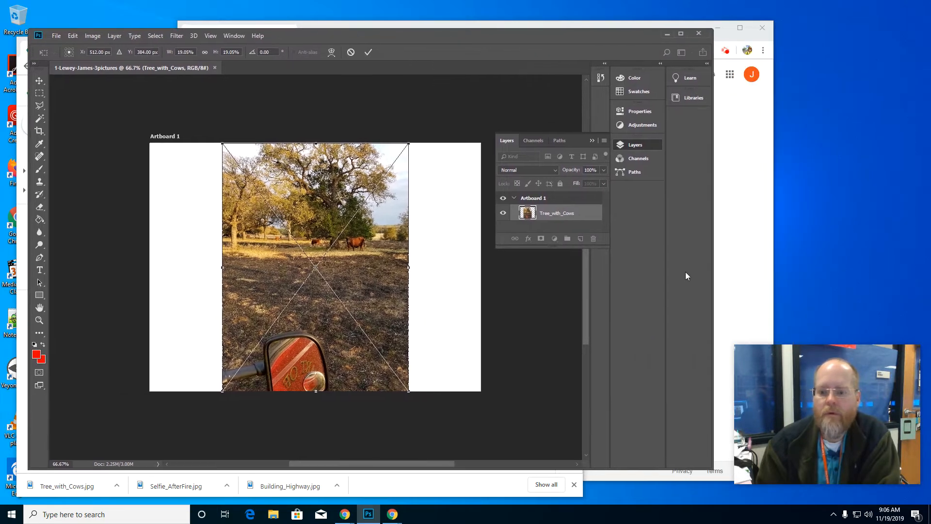
Step: Widen the window and expand the collapsed panels, grouping Layers with Properties and Adjustments, and commit the Tree_with_Cows placement
drag(713, 253, 742, 251)
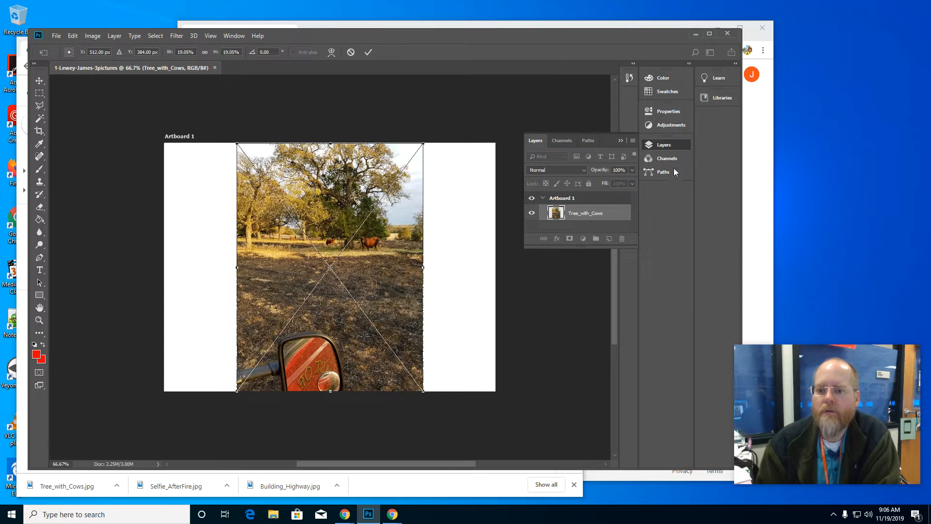
click(689, 64)
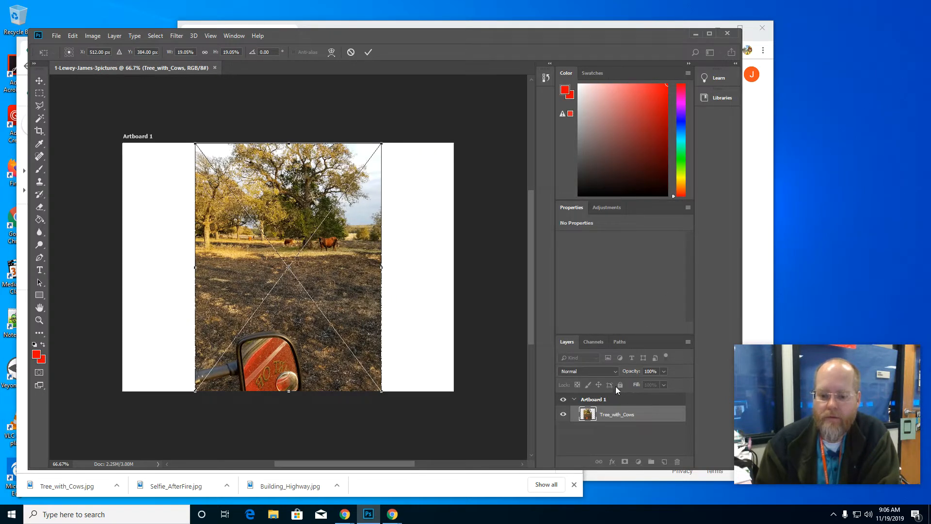
drag(651, 341, 647, 205)
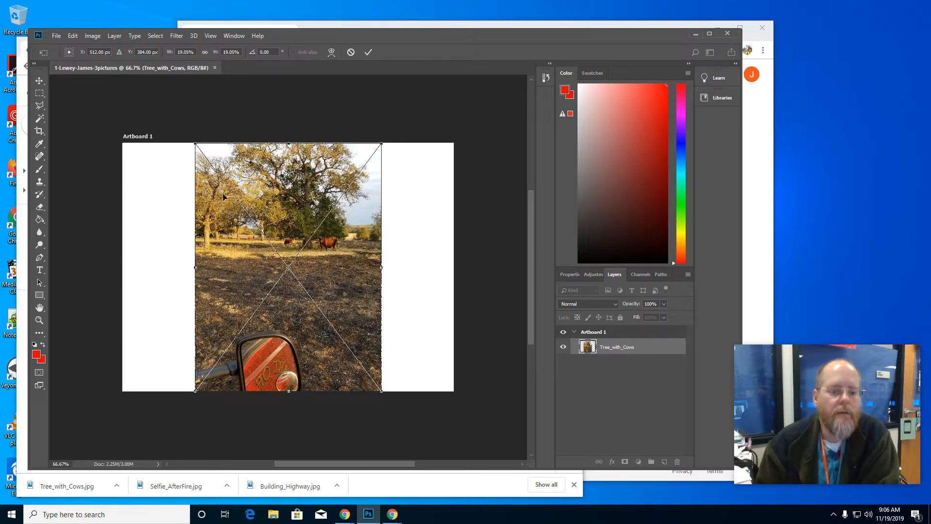
key(Return)
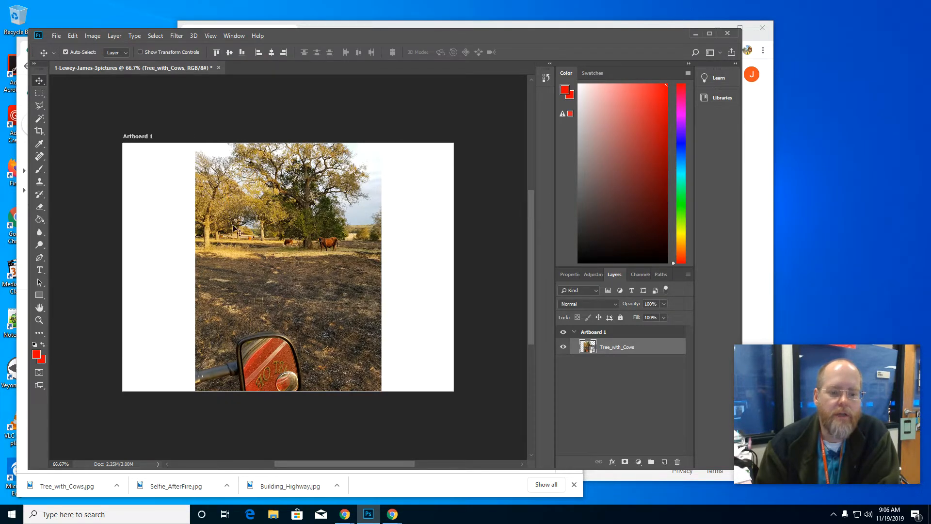
Step: Place Selfie_AfterFire.jpg from the Downloads folder into the artboard as an embedded image and commit the placement
click(56, 36)
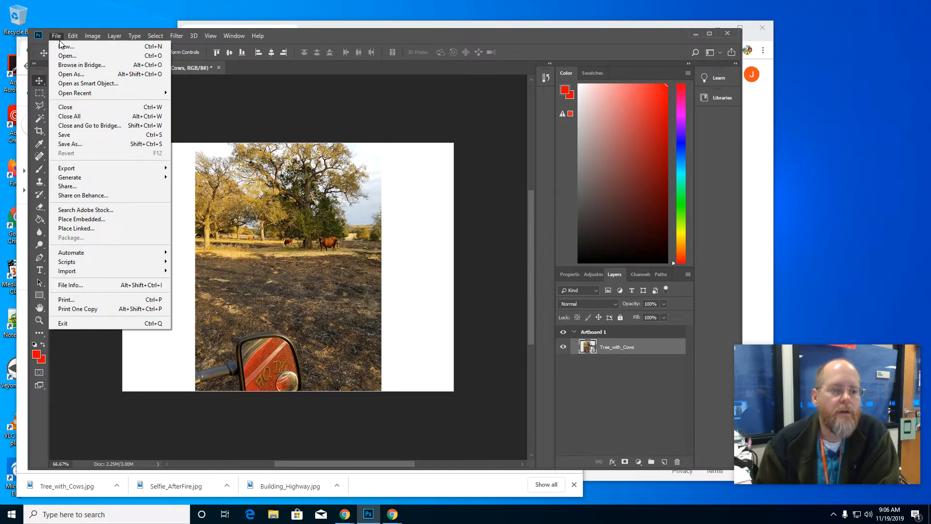
click(84, 221)
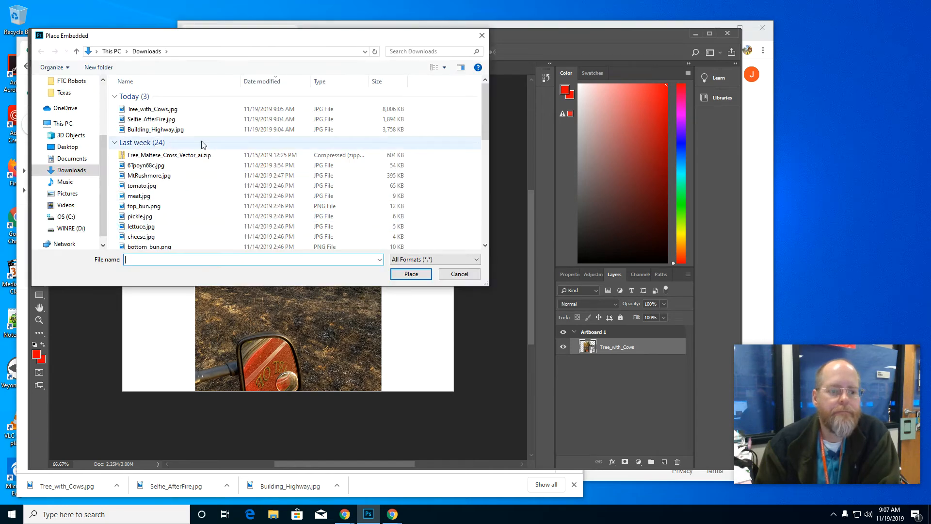
click(167, 120)
click(410, 274)
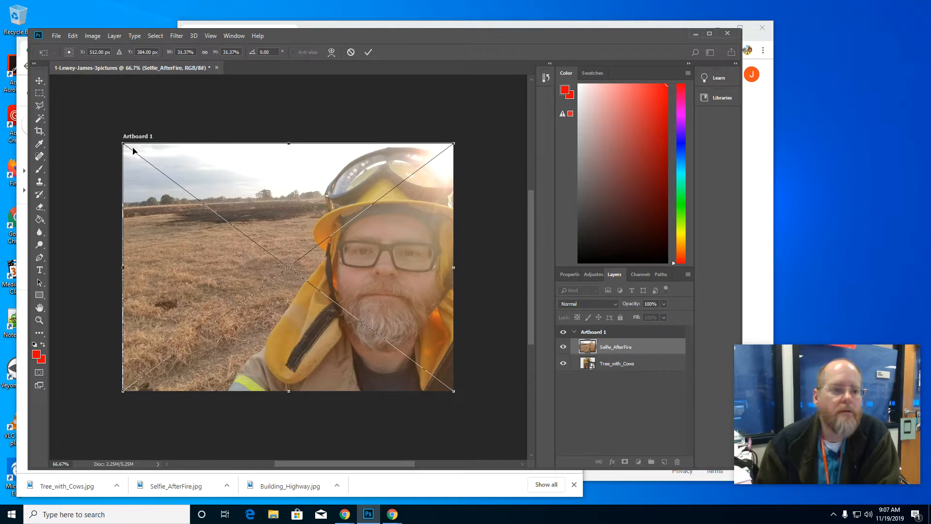
click(40, 81)
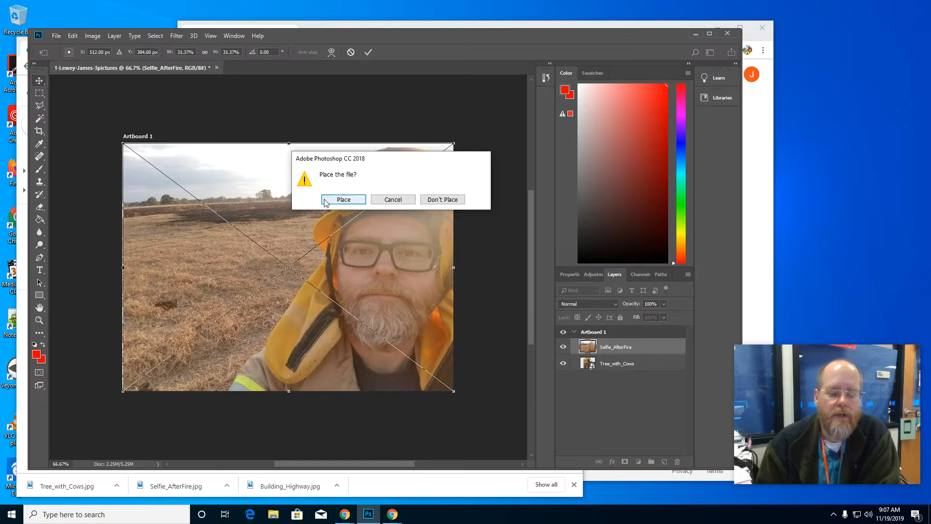
click(343, 200)
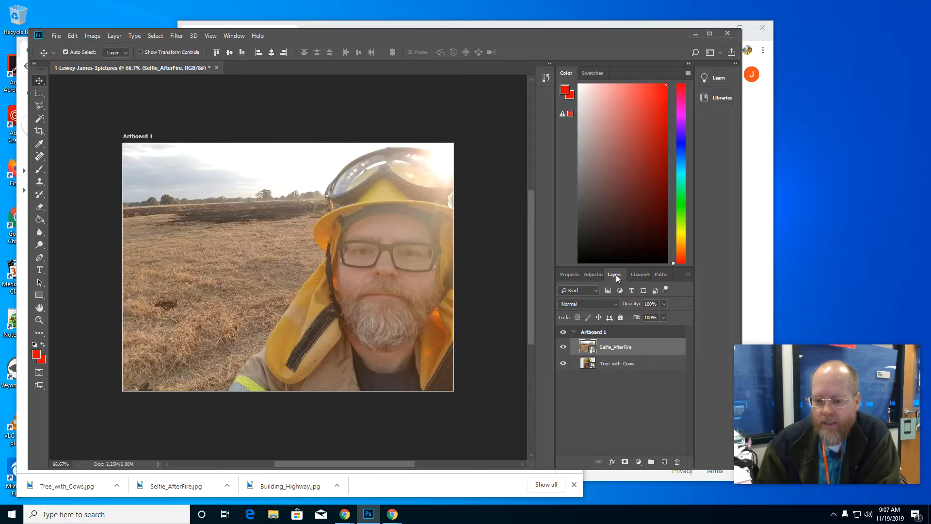
Step: Reset the Essentials workspace and collapse the Learn and Libraries panels to free up canvas space
click(593, 274)
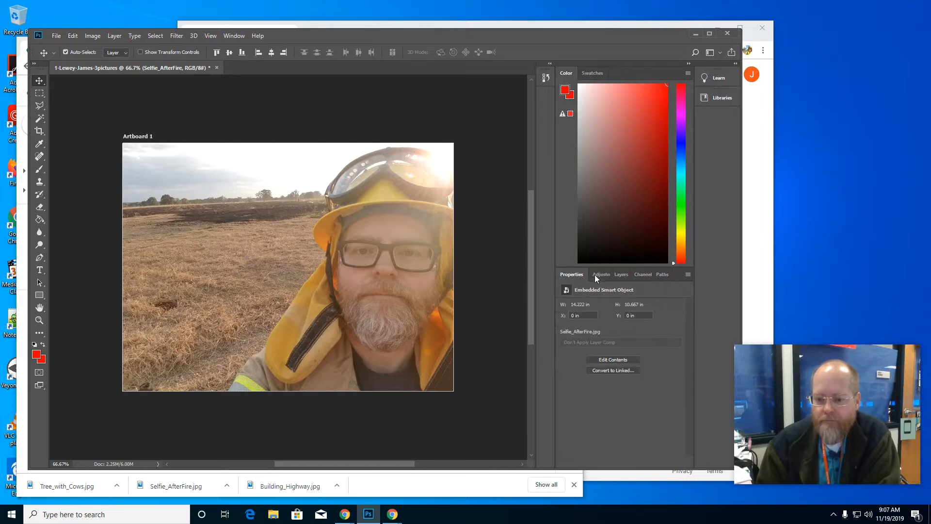
click(621, 275)
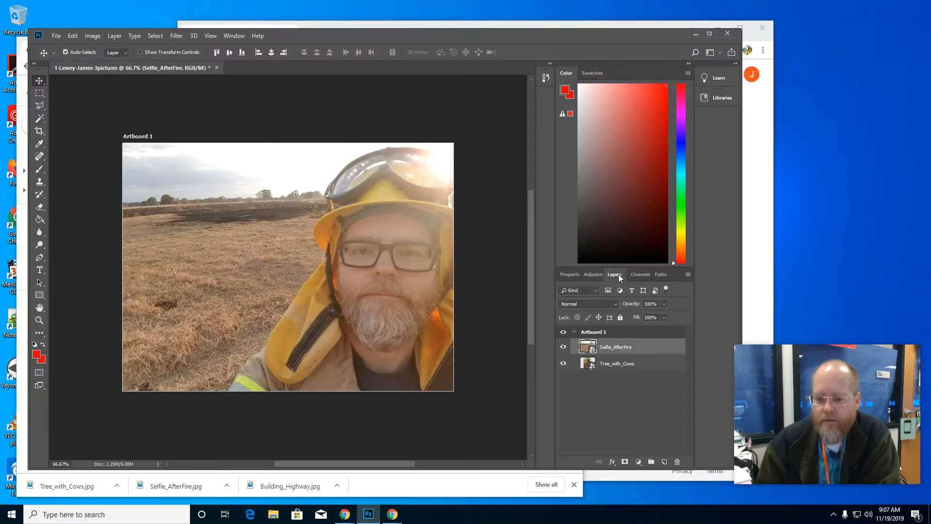
click(231, 37)
mouse_move(242, 57)
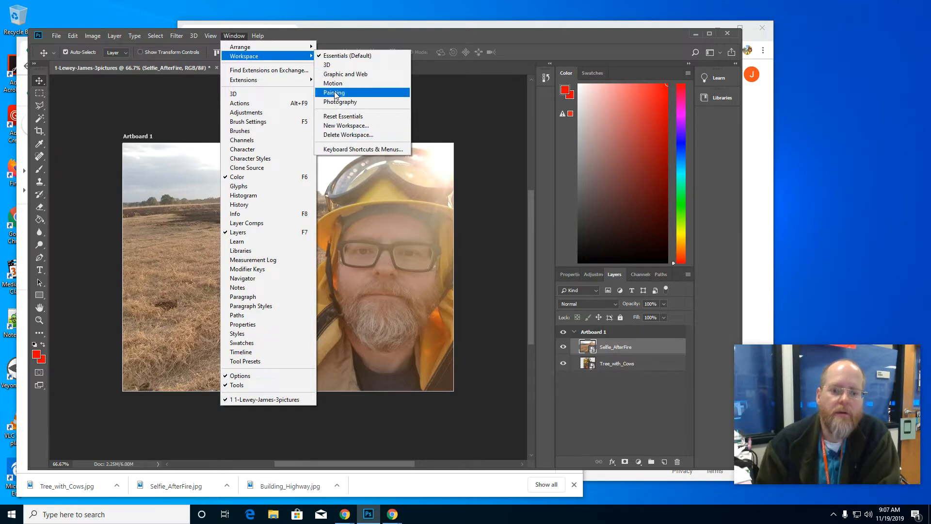
click(337, 117)
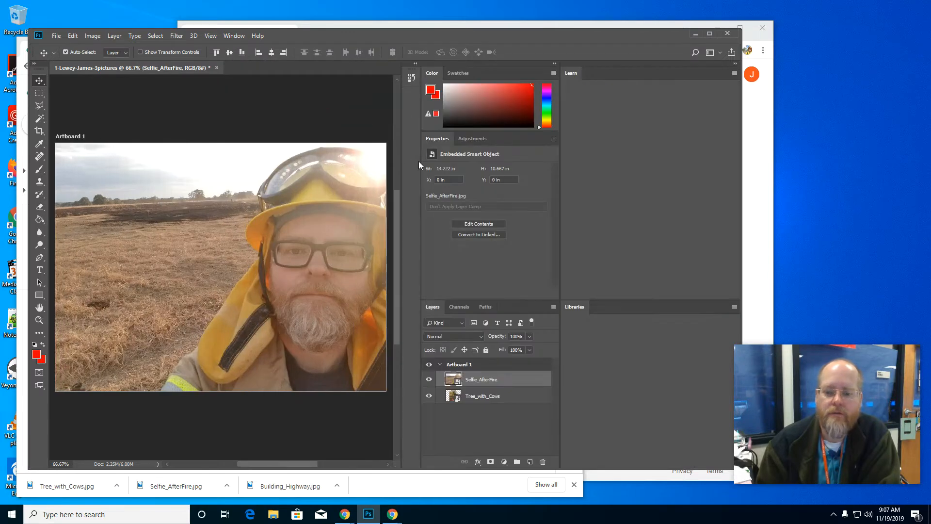
click(733, 66)
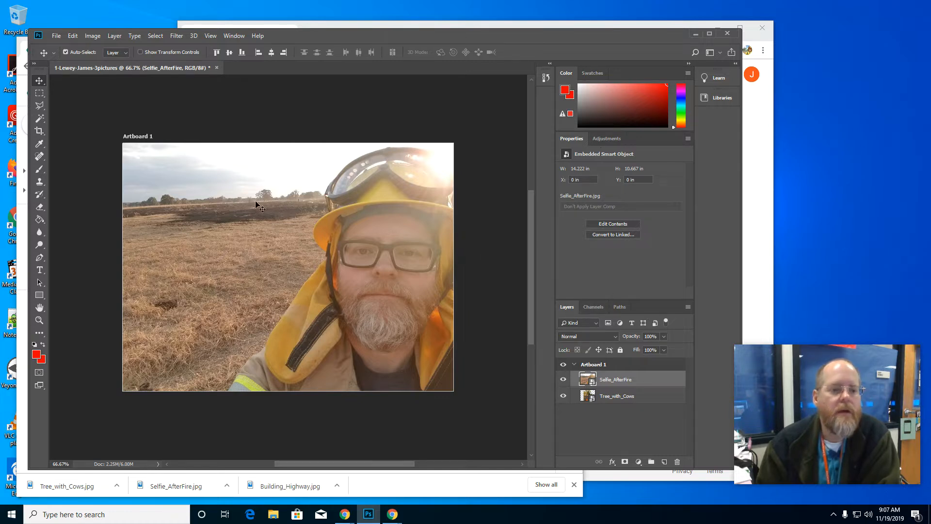
Step: Place Building_Highway.jpg from the Downloads folder into the artboard as an embedded image and commit the placement
click(53, 36)
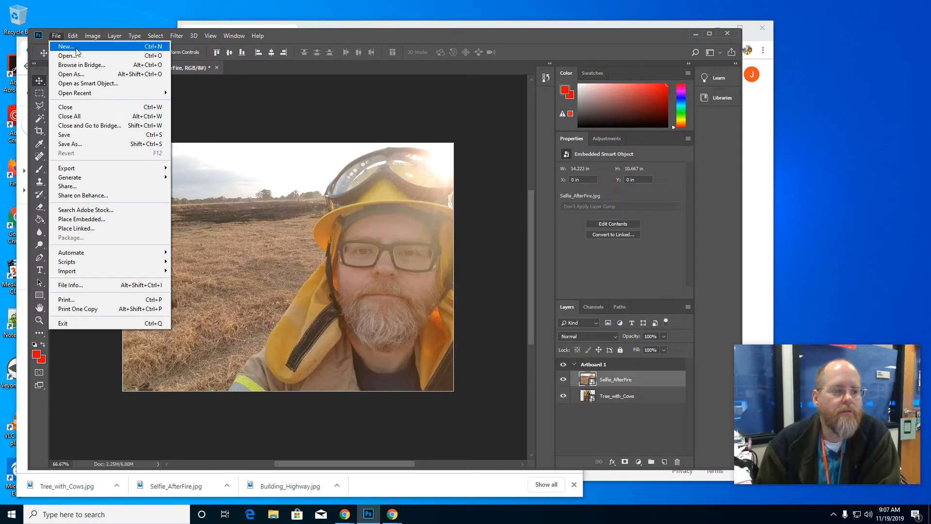
click(124, 220)
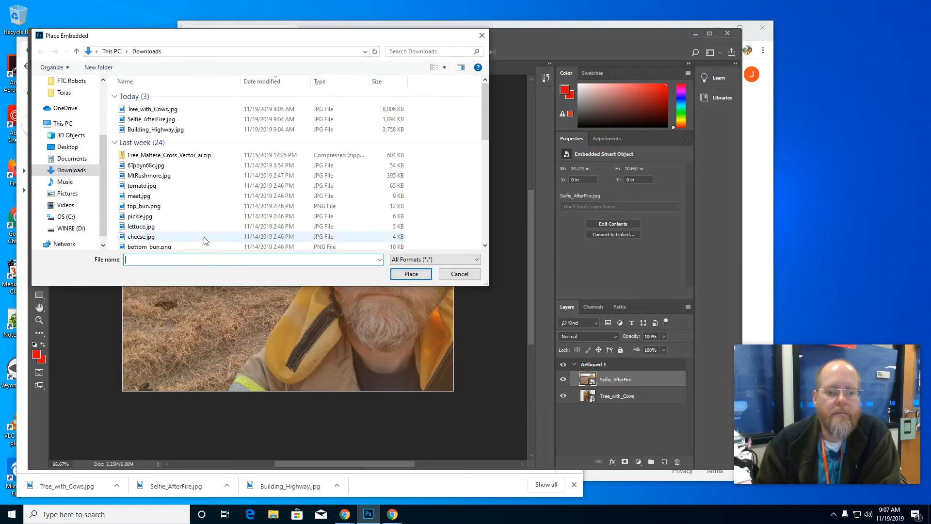
click(362, 129)
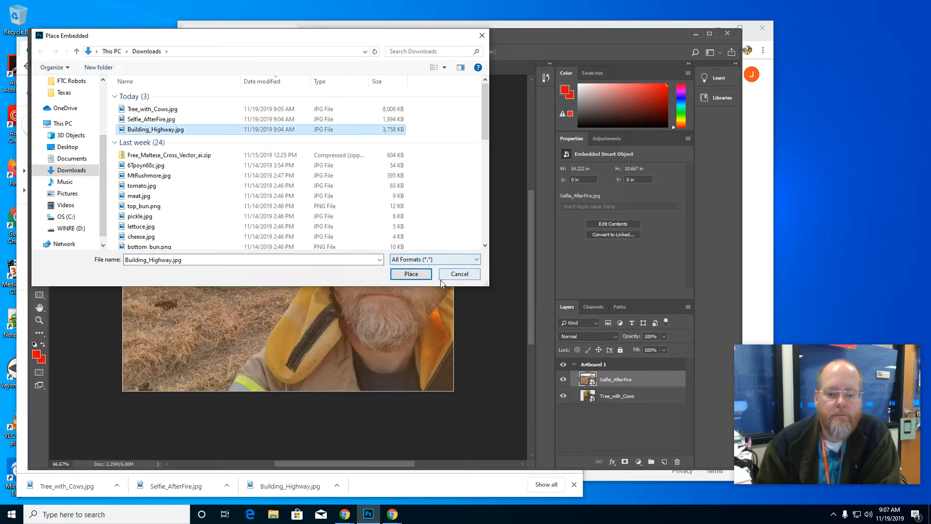
click(412, 273)
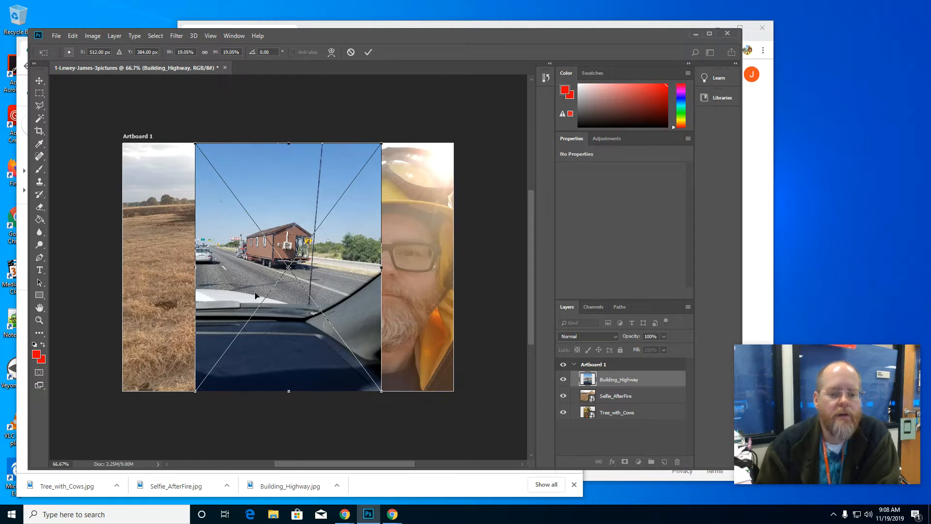
key(Return)
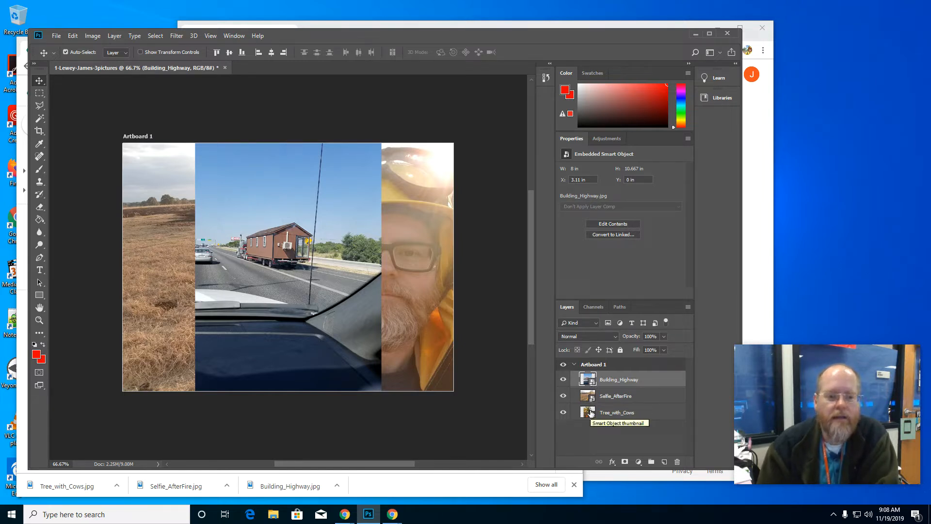
Step: Hide the Tree_with_Cows and Selfie_AfterFire layers and make Building_Highway the active layer
click(590, 430)
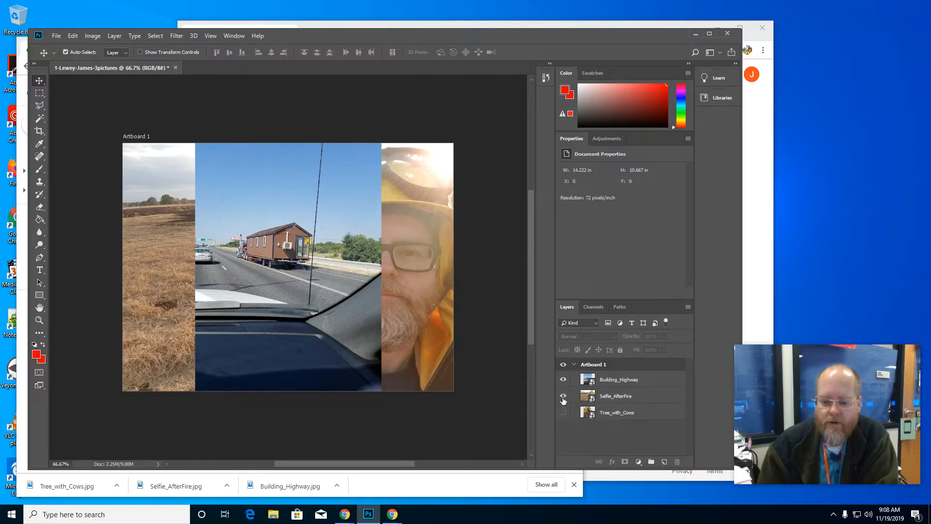
click(563, 396)
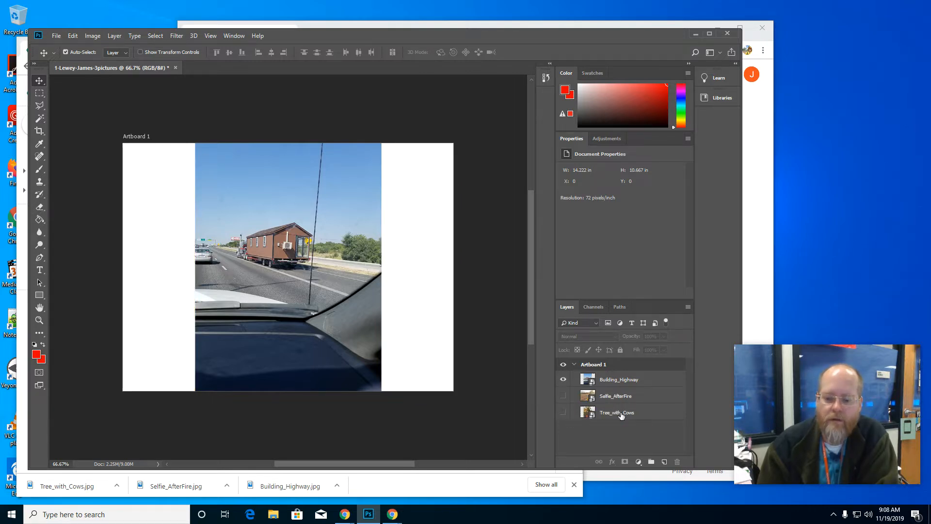
click(616, 384)
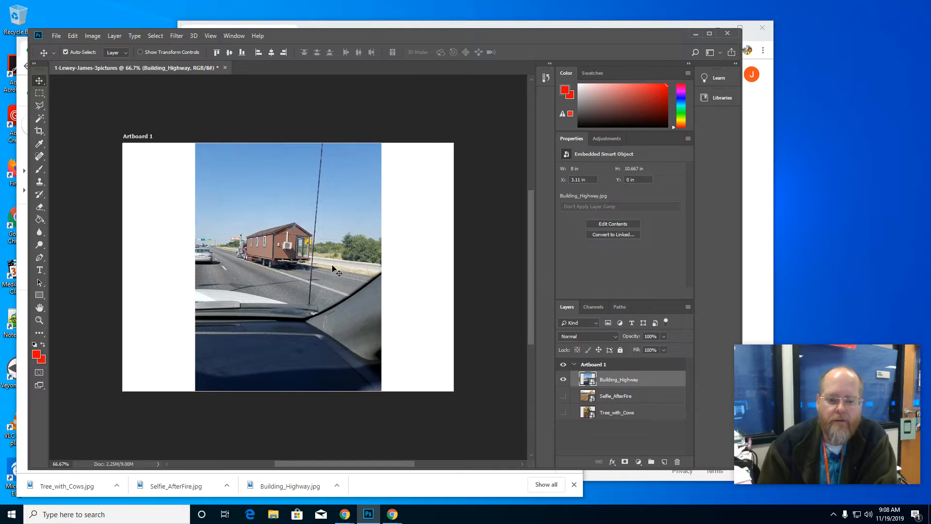
Step: Try to outline the brown building on the highway with the Polygonal Lasso tool
click(41, 99)
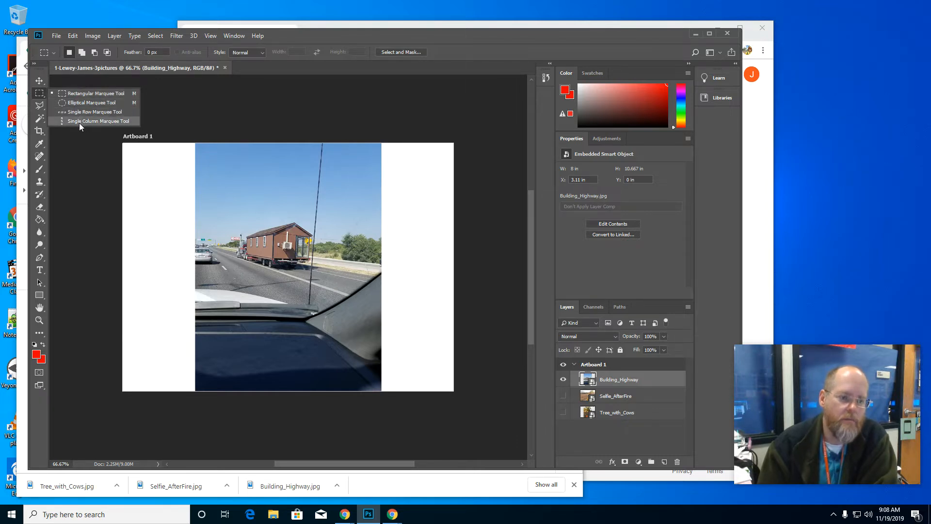
click(39, 106)
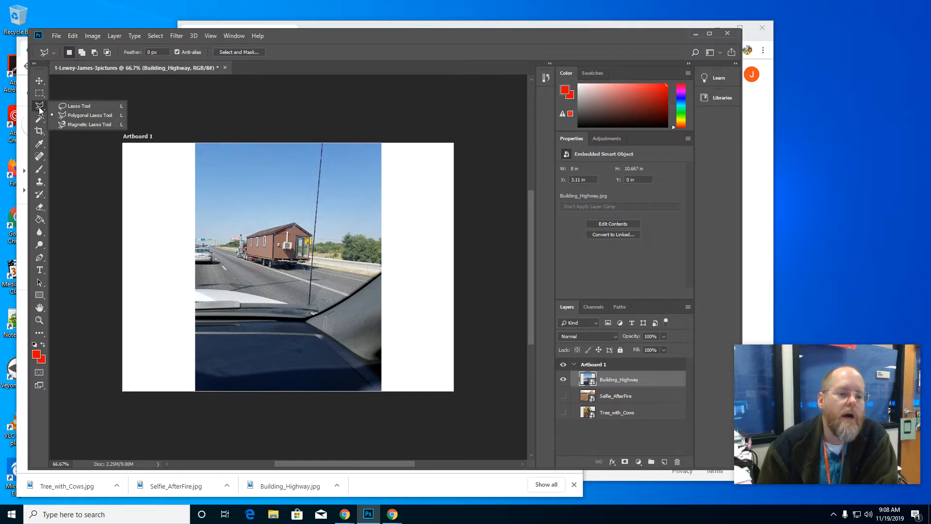
click(71, 117)
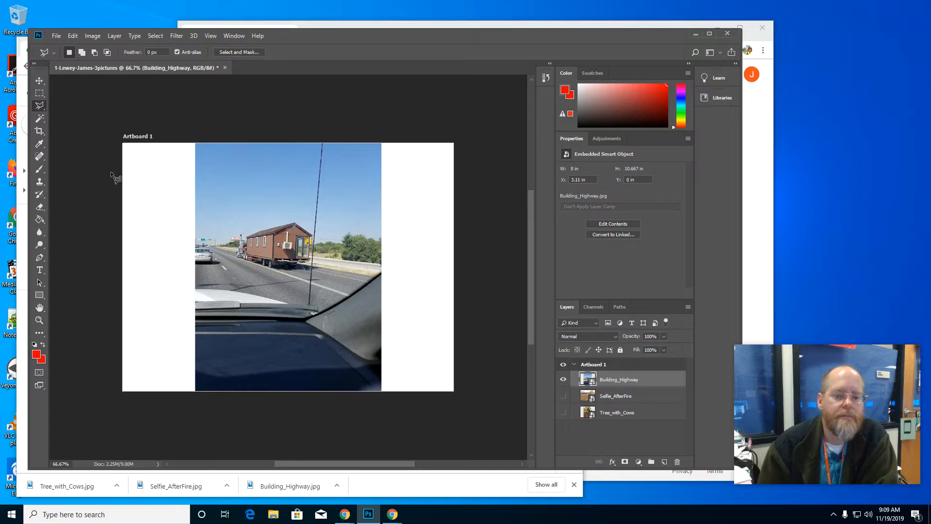
click(243, 260)
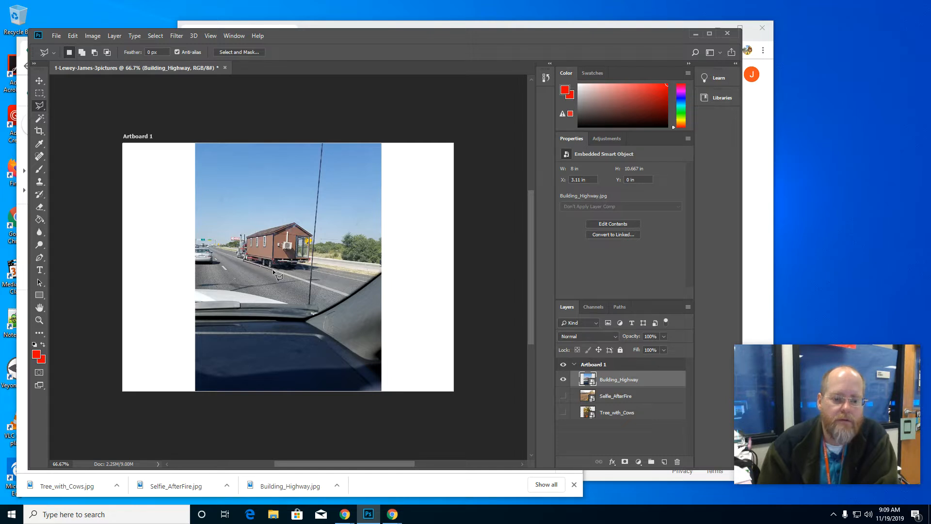
click(309, 268)
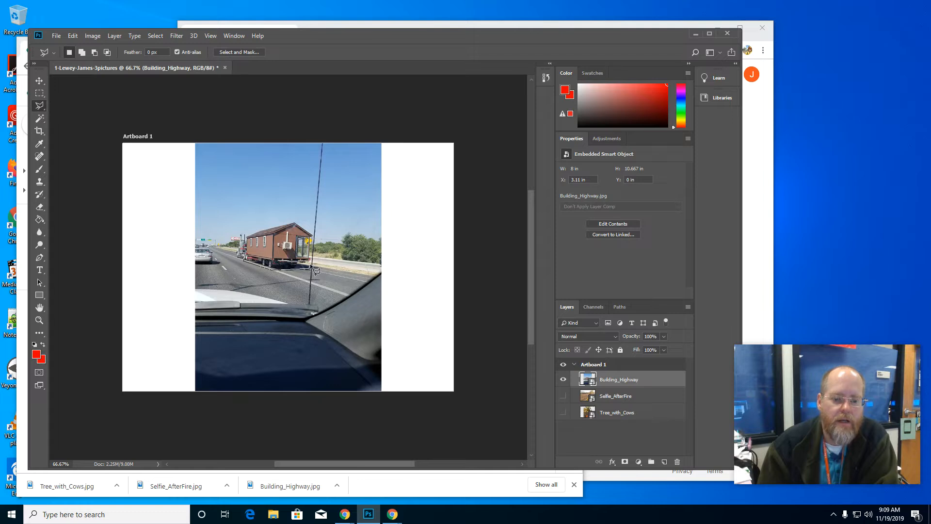
click(313, 229)
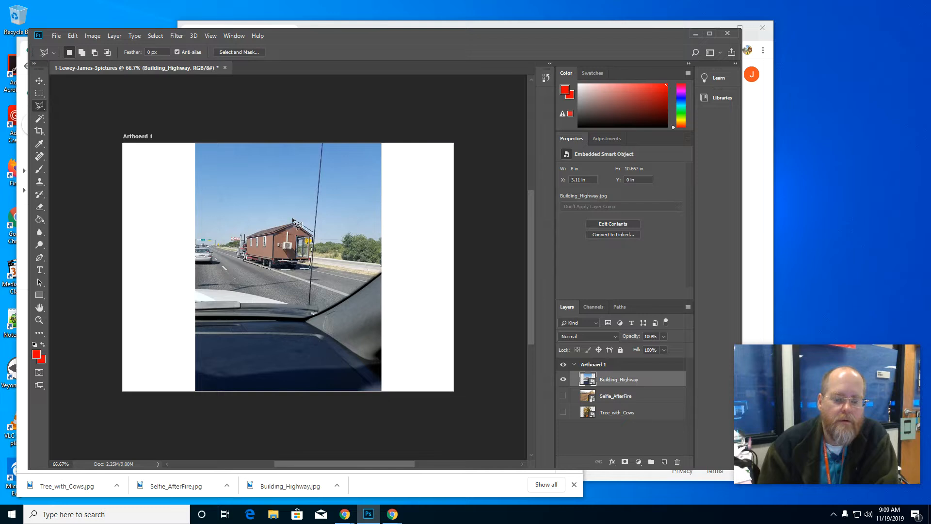
click(292, 219)
click(248, 230)
click(245, 237)
click(270, 266)
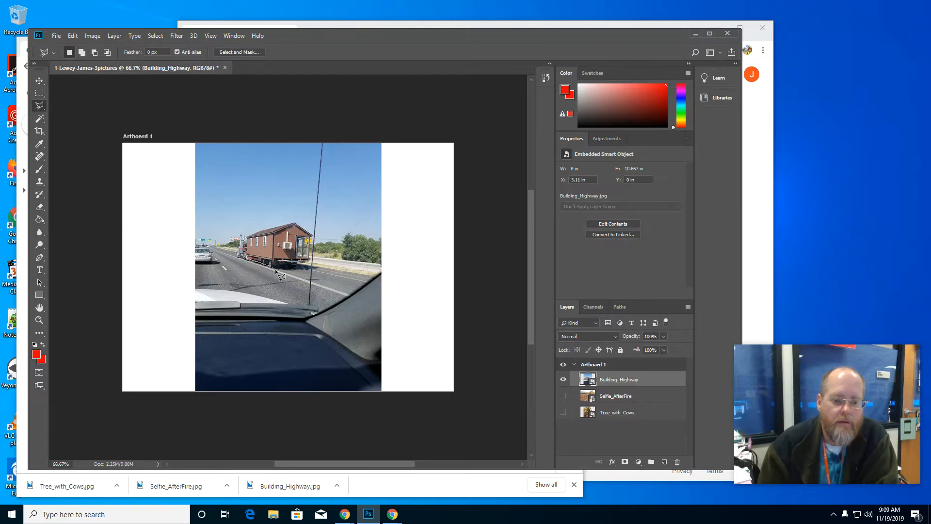
click(311, 265)
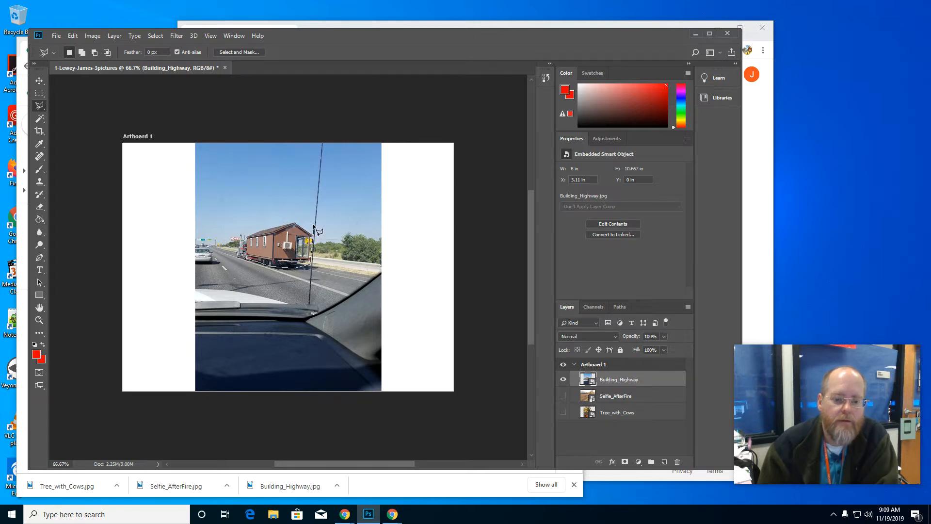
click(314, 224)
click(293, 216)
Step: Abandon the lasso outline by removing its last points, and clear the stray selection with the Rectangular Marquee tool
key(BackSpace)
key(BackSpace)
key(BackSpace)
key(BackSpace)
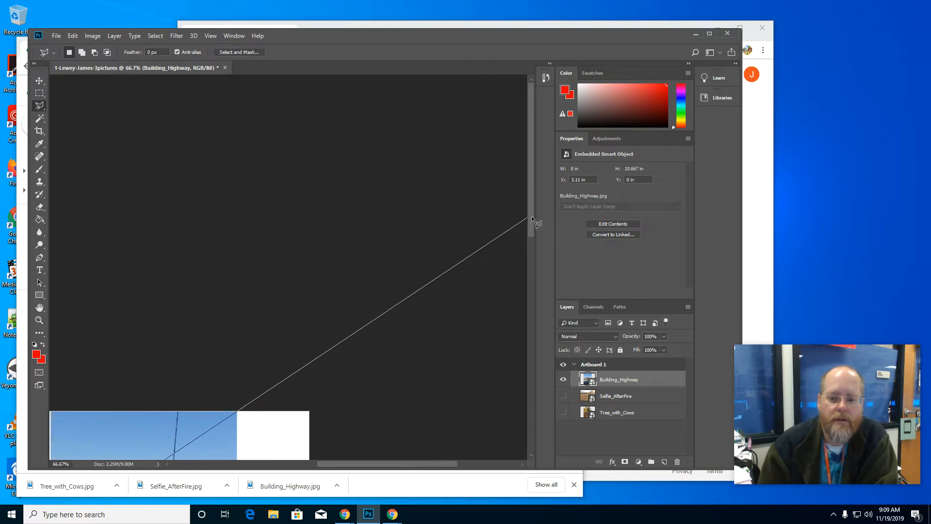
click(129, 425)
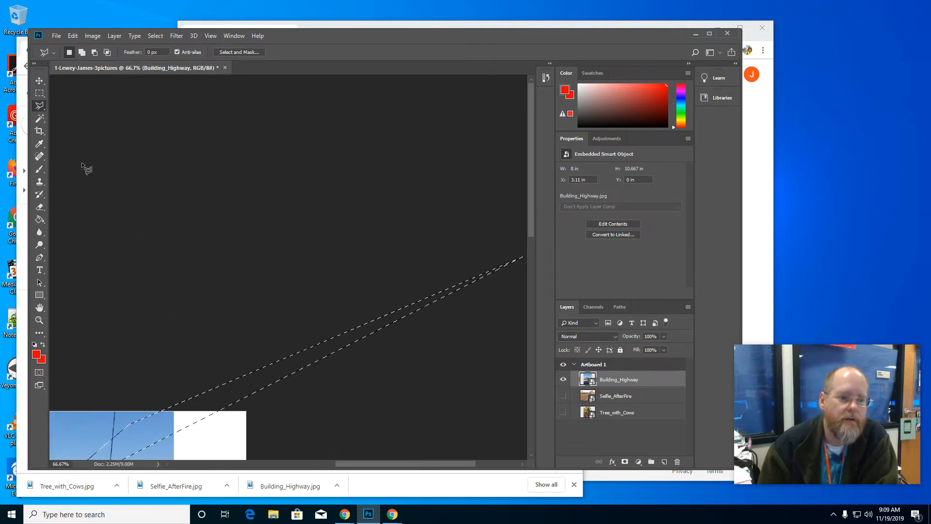
key(m)
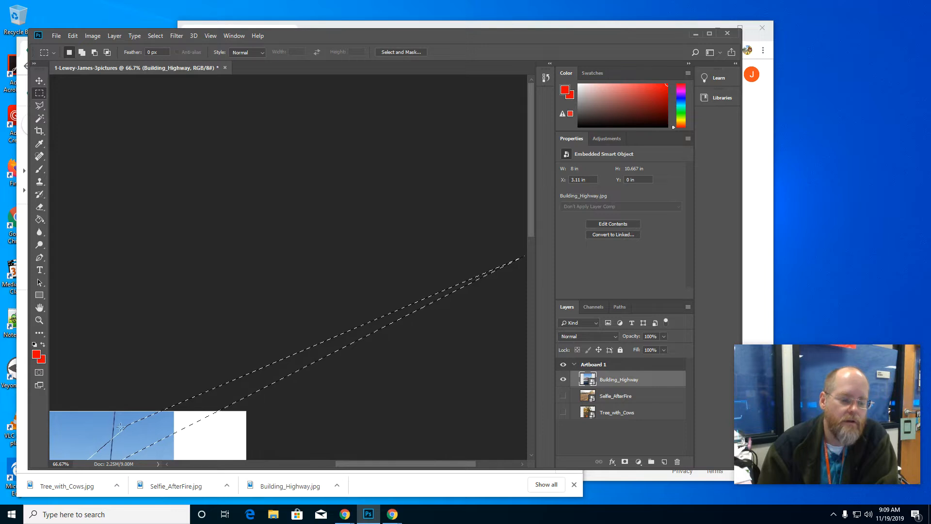
click(77, 392)
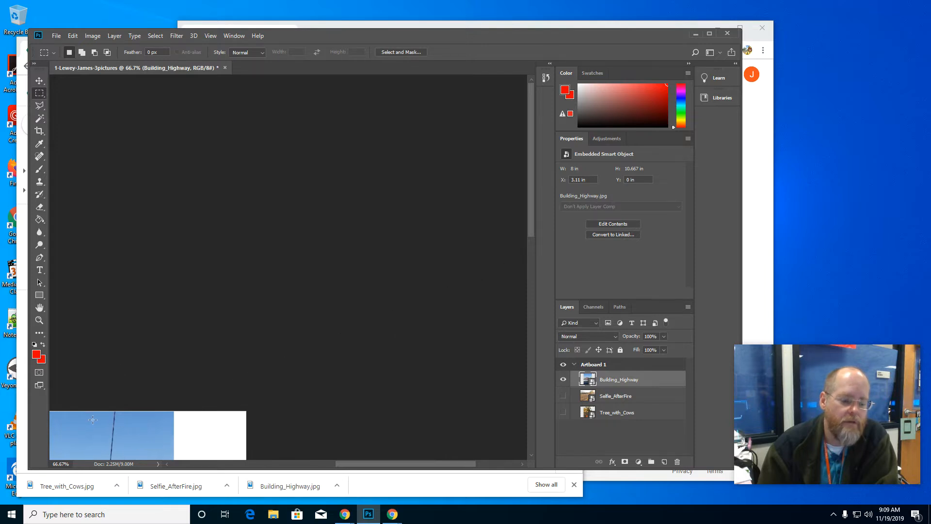
Step: Outline the brown building on the highway with a closed Polygonal Lasso selection
drag(532, 176, 532, 191)
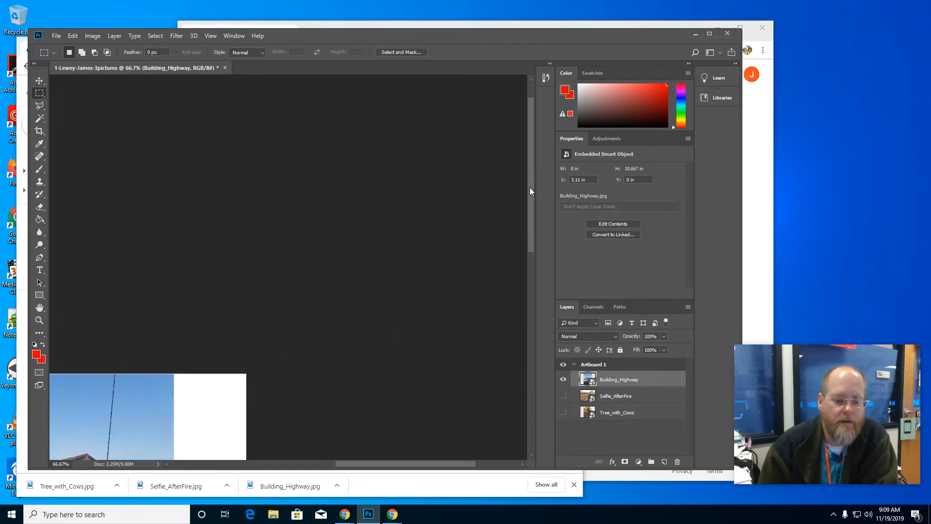
click(39, 323)
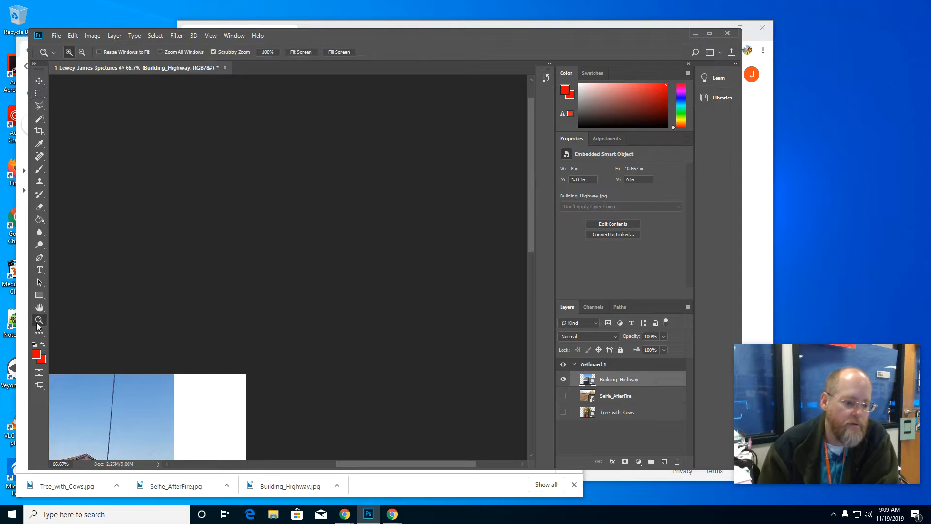
right_click(122, 388)
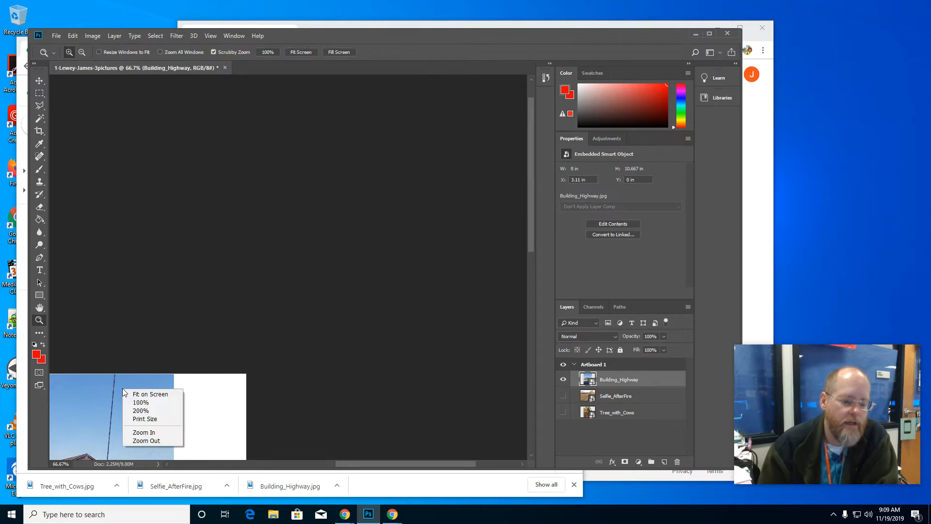
click(145, 393)
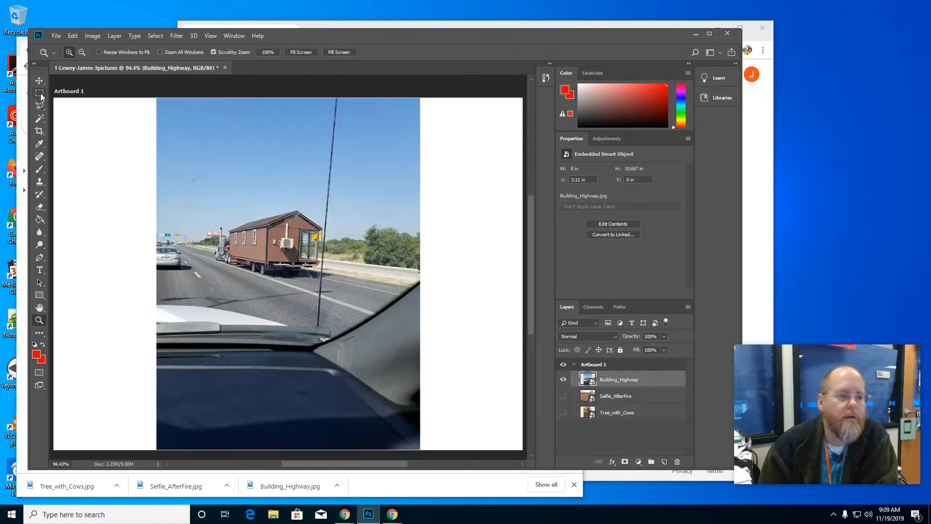
click(40, 105)
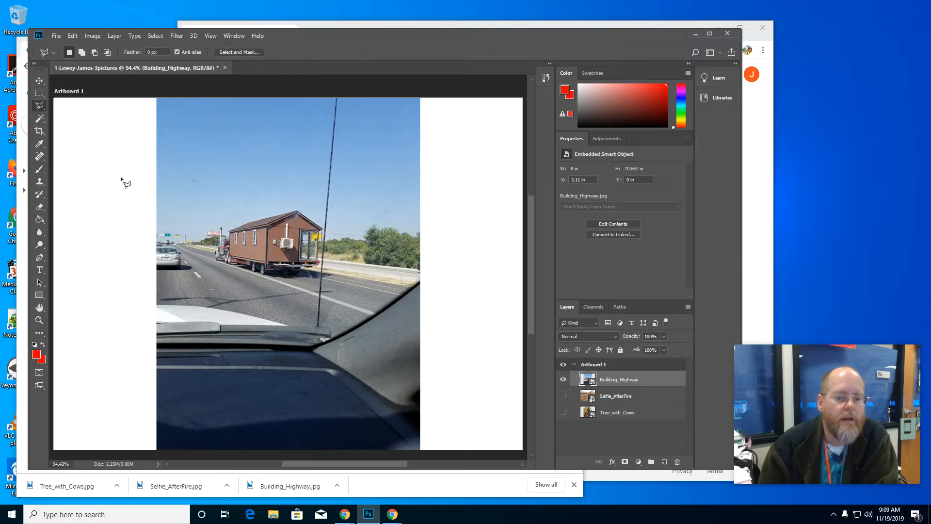
click(225, 231)
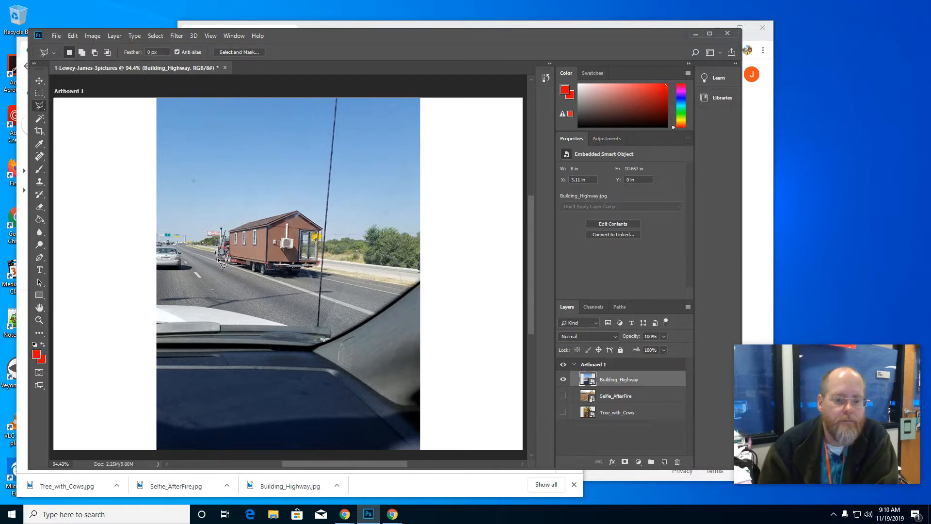
click(263, 278)
click(319, 273)
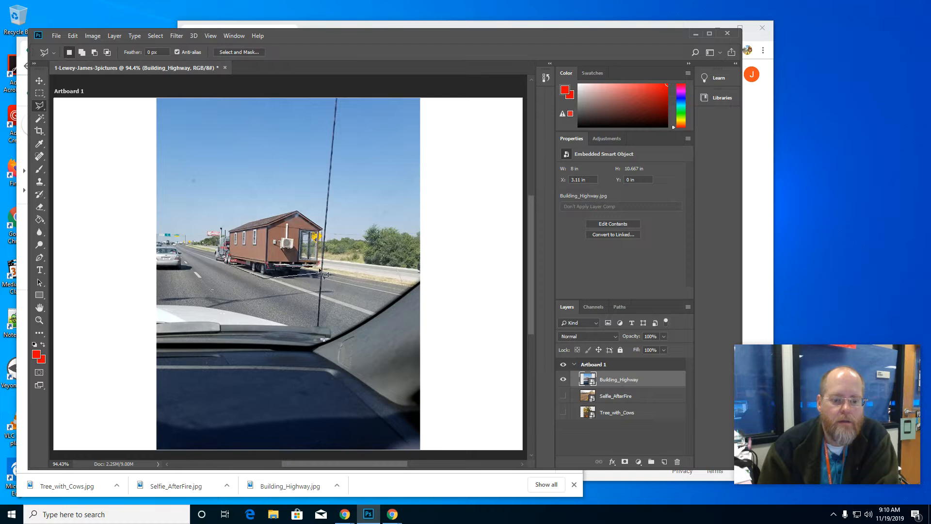
click(325, 226)
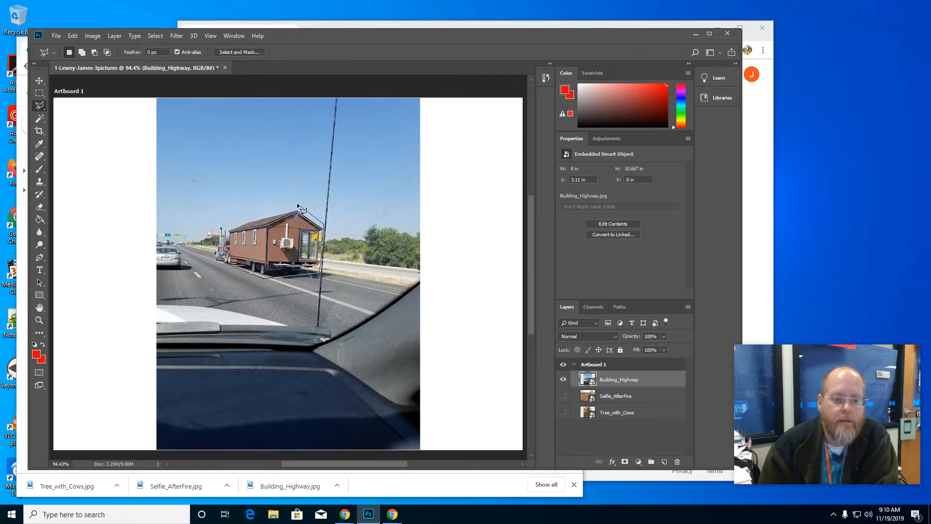
click(297, 204)
click(237, 221)
click(225, 228)
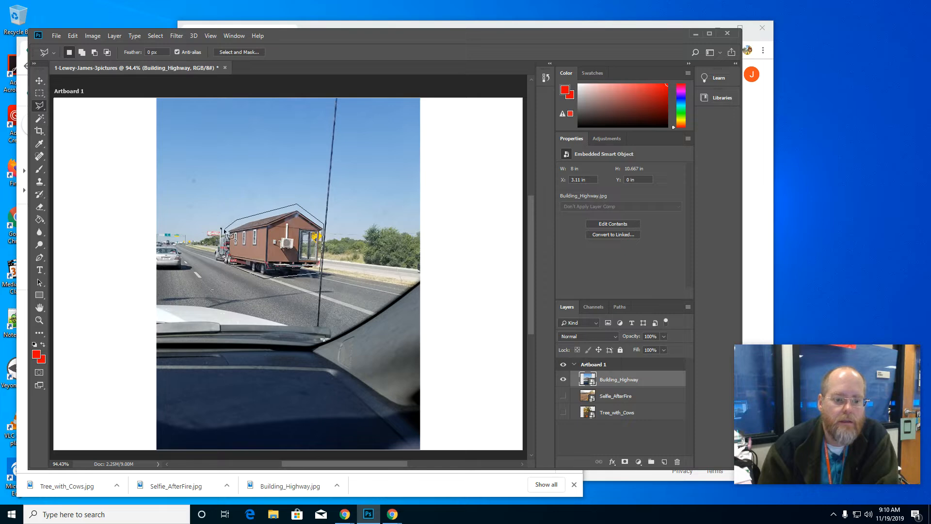
click(225, 261)
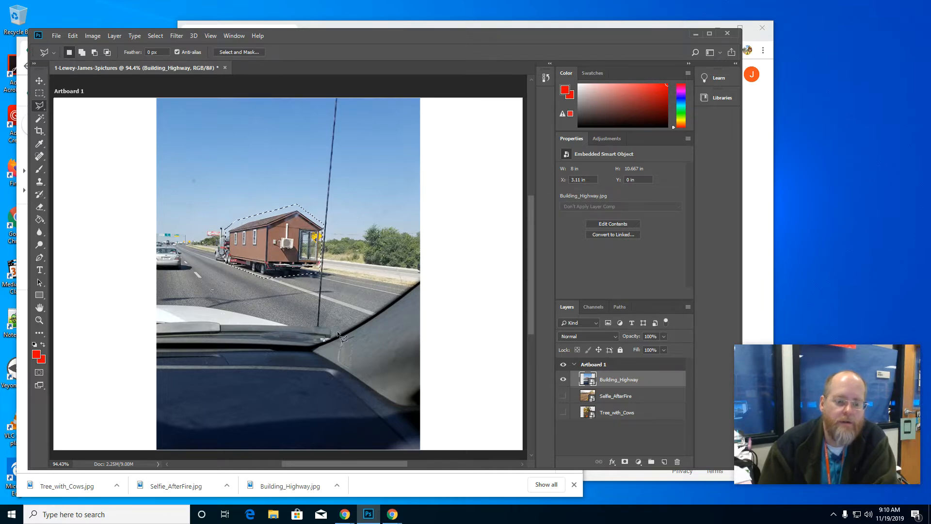
Step: Invert the building selection and try to delete the surrounding picture area from the smart object layer
click(156, 37)
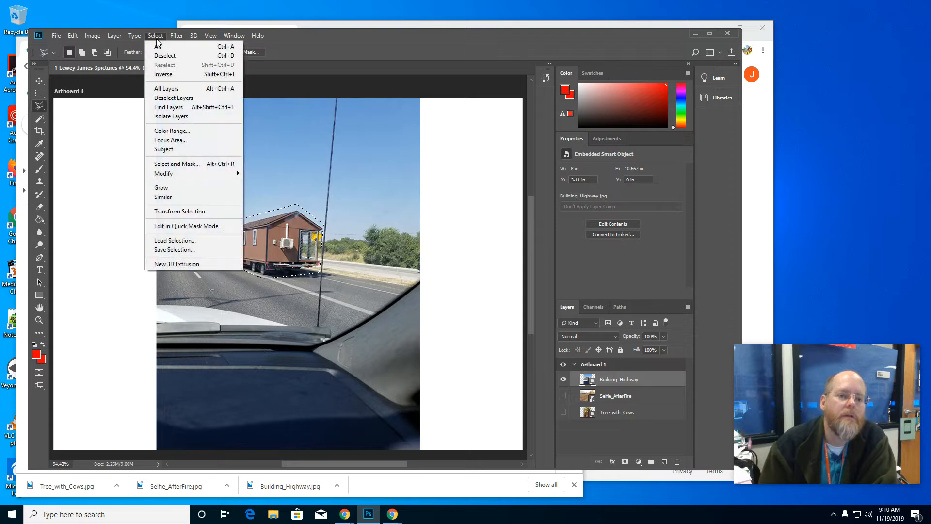
click(163, 74)
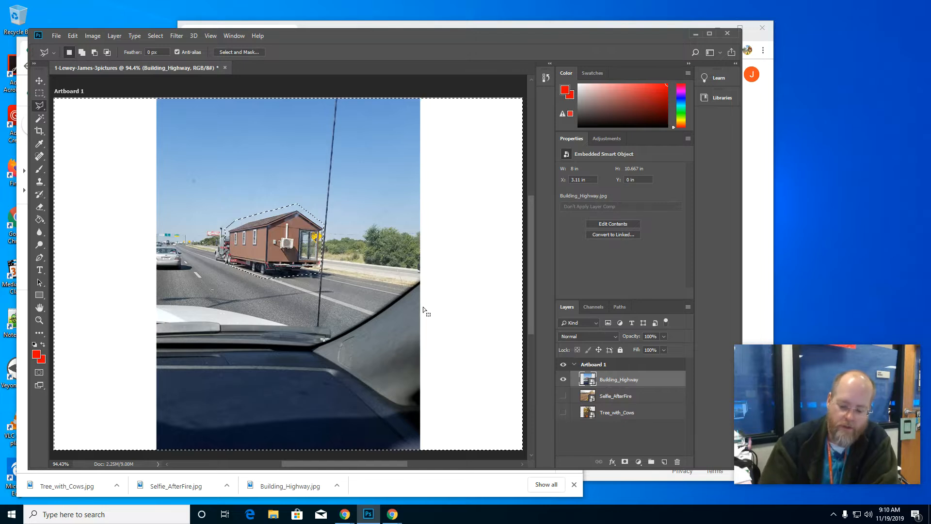
key(Delete)
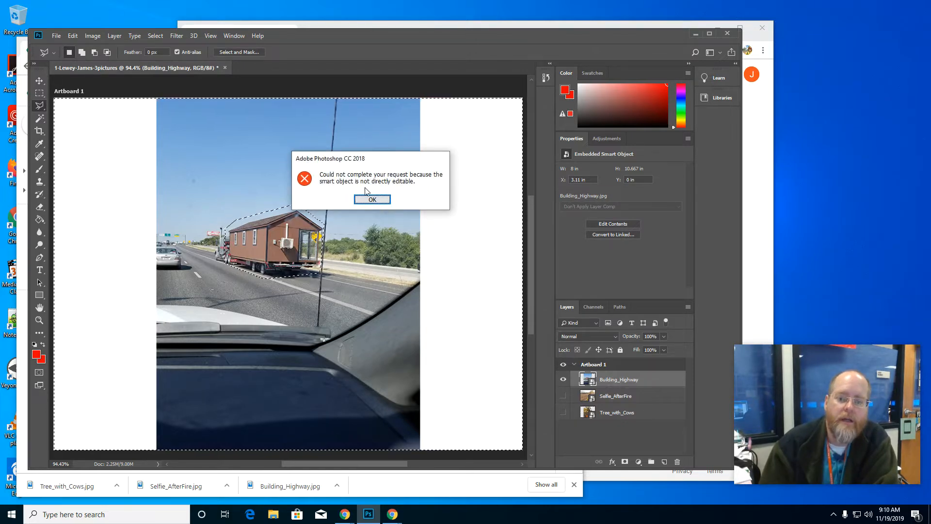
click(372, 200)
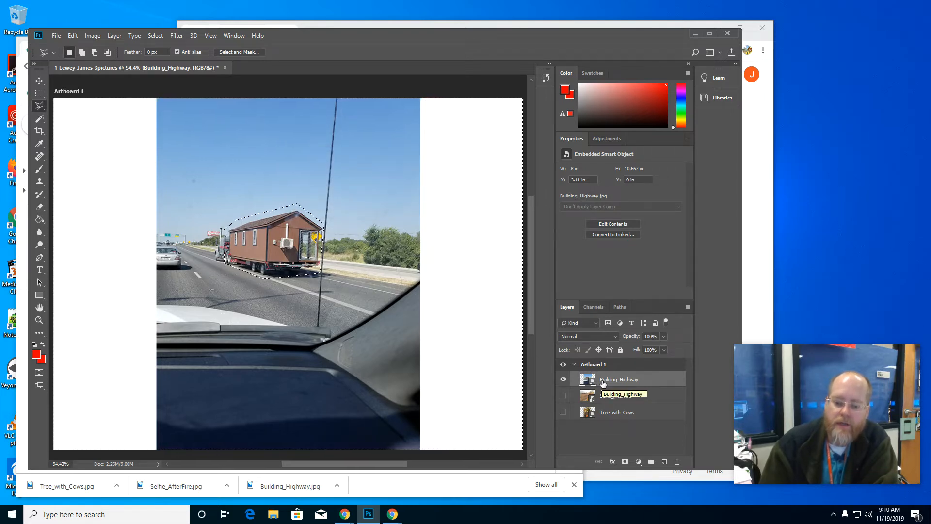
Step: Rasterize the Building_Highway layer, then delete everything around the building and clear the selection
right_click(605, 383)
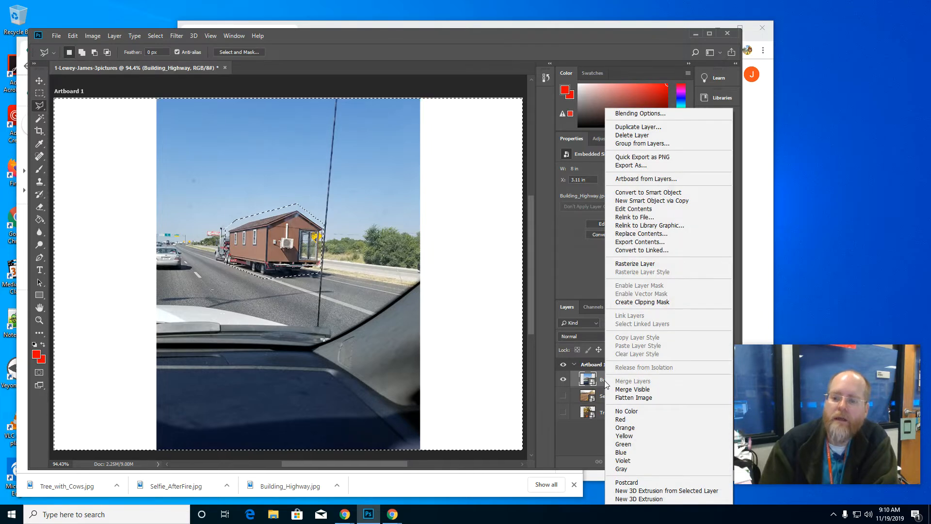
click(662, 262)
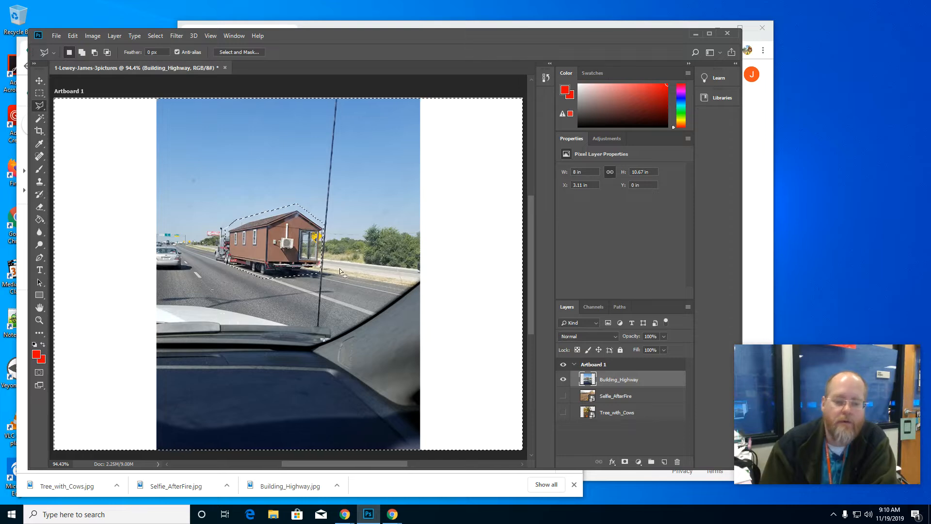
key(Delete)
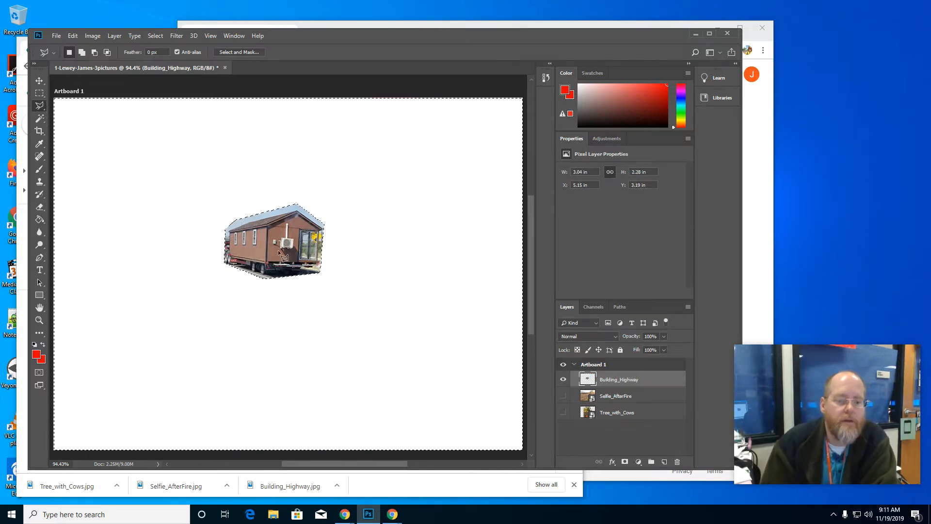
click(39, 94)
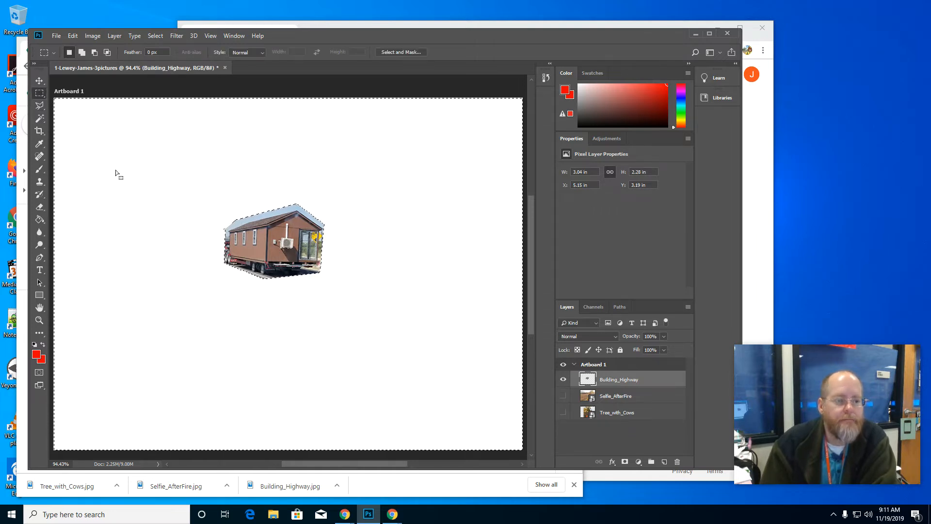
click(116, 237)
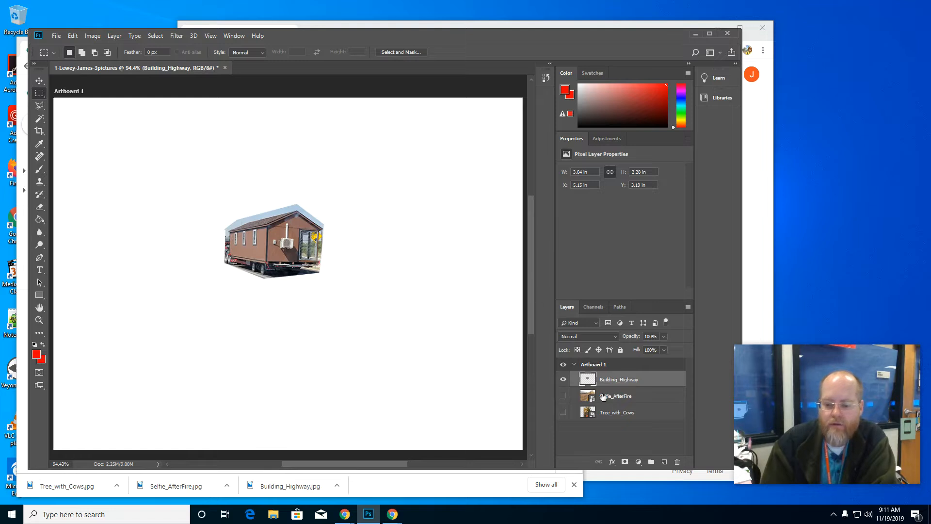
Step: Show Selfie_AfterFire instead of Building_Highway and outline the man in the fire helmet with the Magnetic Lasso tool
click(563, 381)
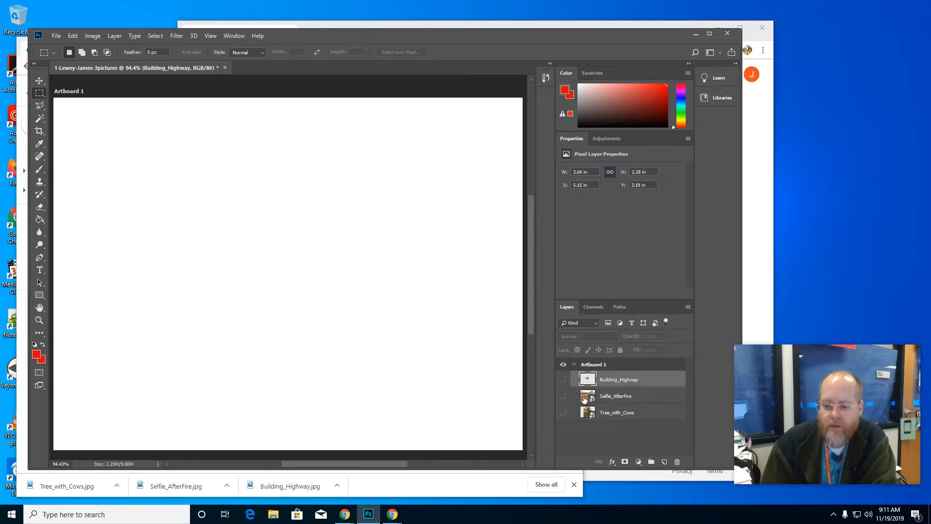
click(564, 397)
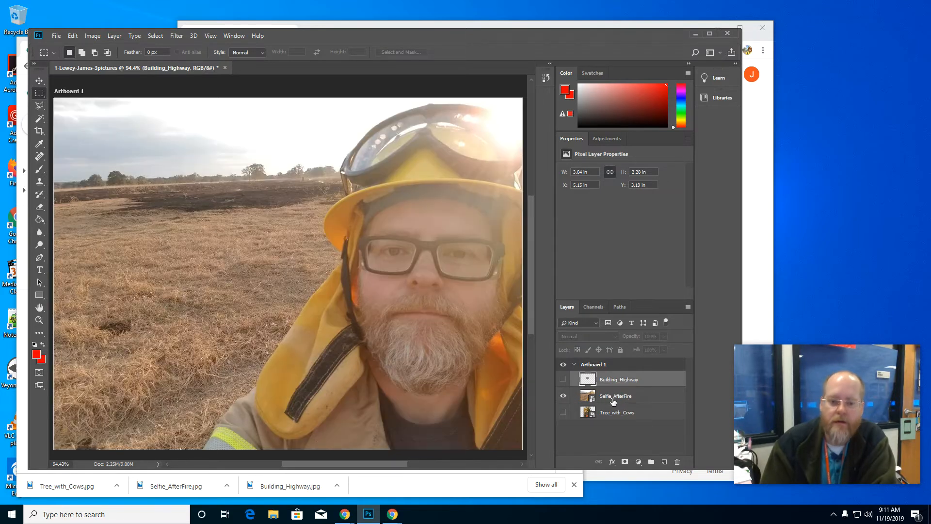
click(38, 105)
right_click(39, 106)
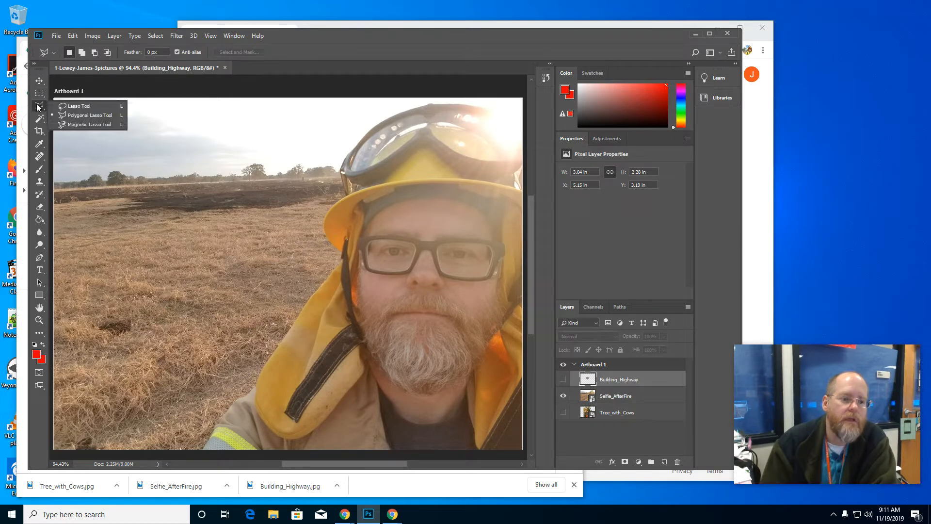
click(75, 125)
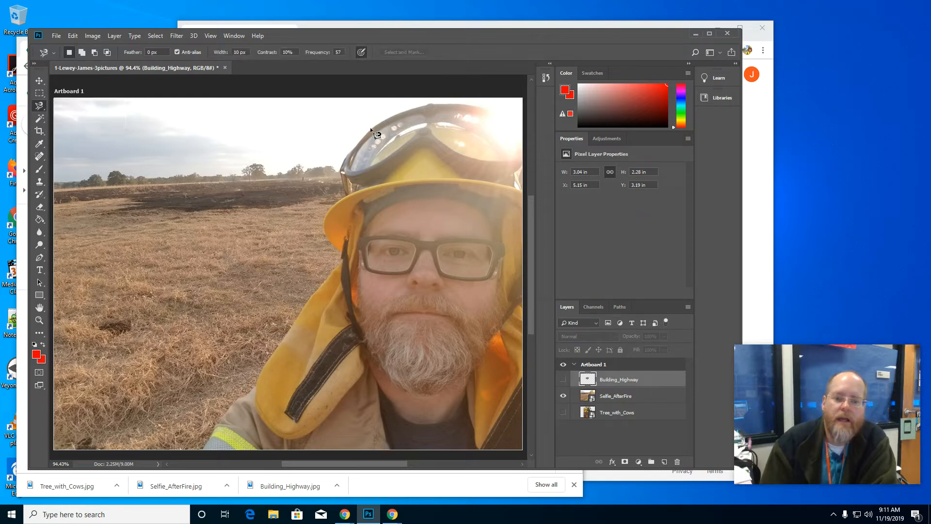
click(402, 112)
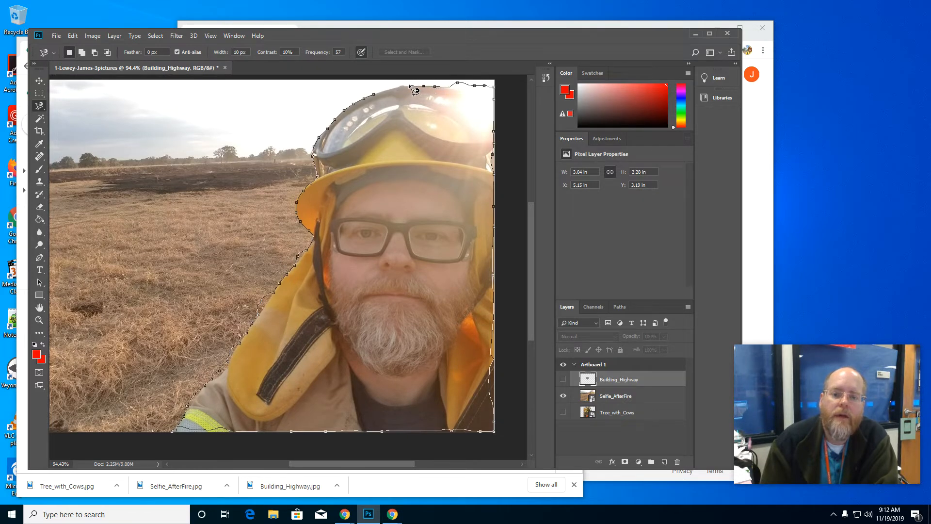
double_click(380, 100)
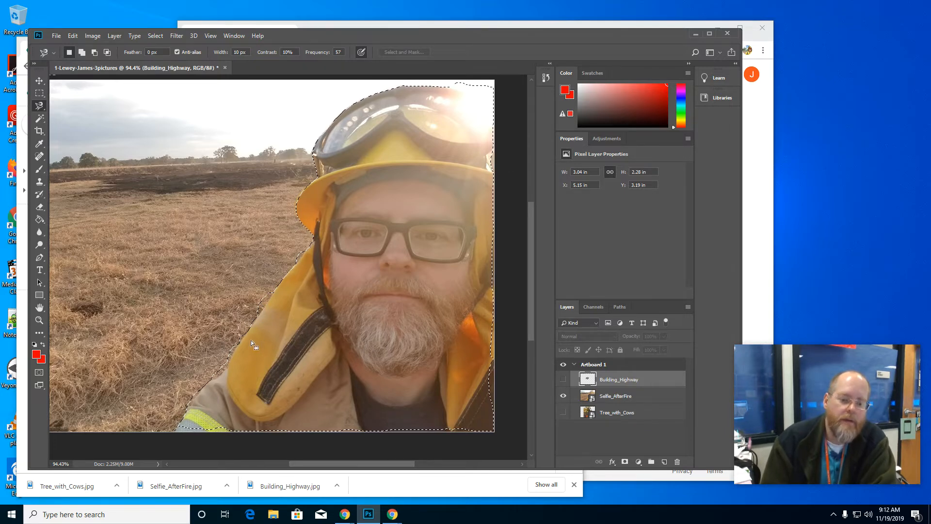
Step: Invert the selection around the man and rasterize the Selfie_AfterFire layer
click(158, 40)
click(169, 74)
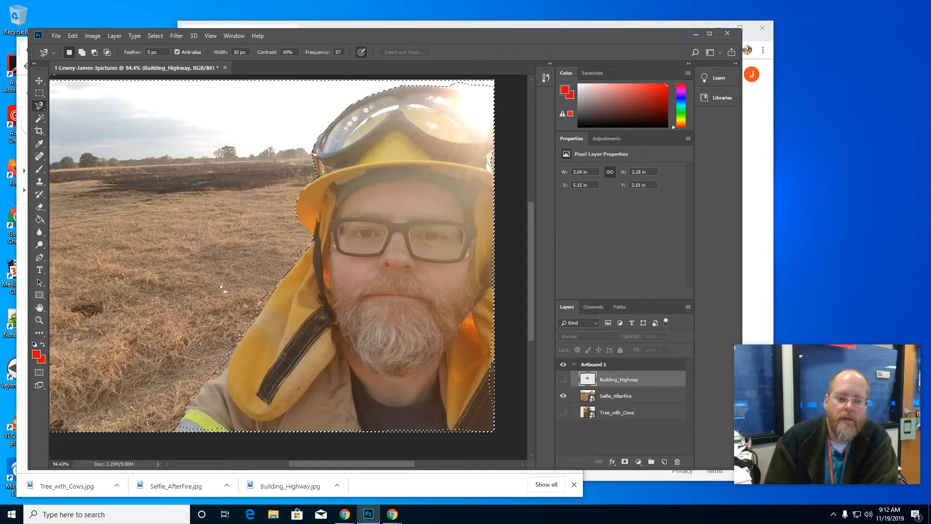
right_click(601, 397)
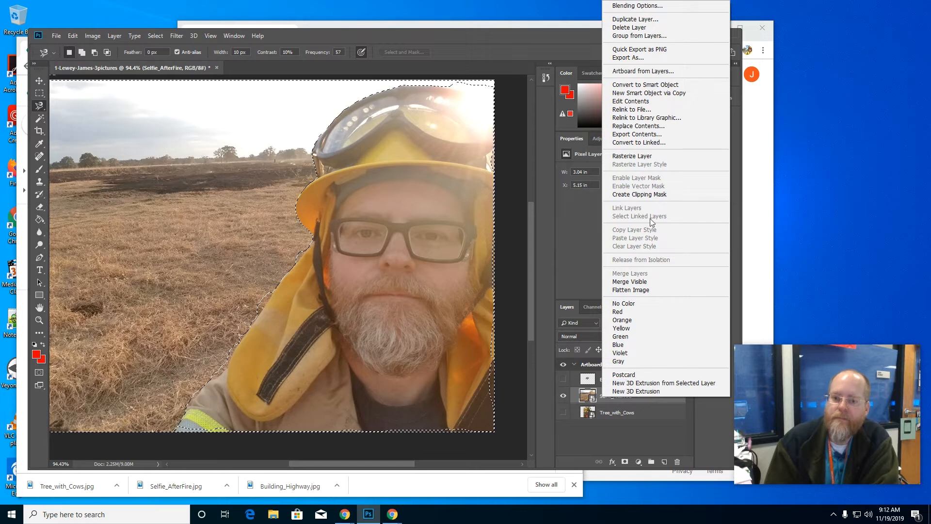
click(643, 161)
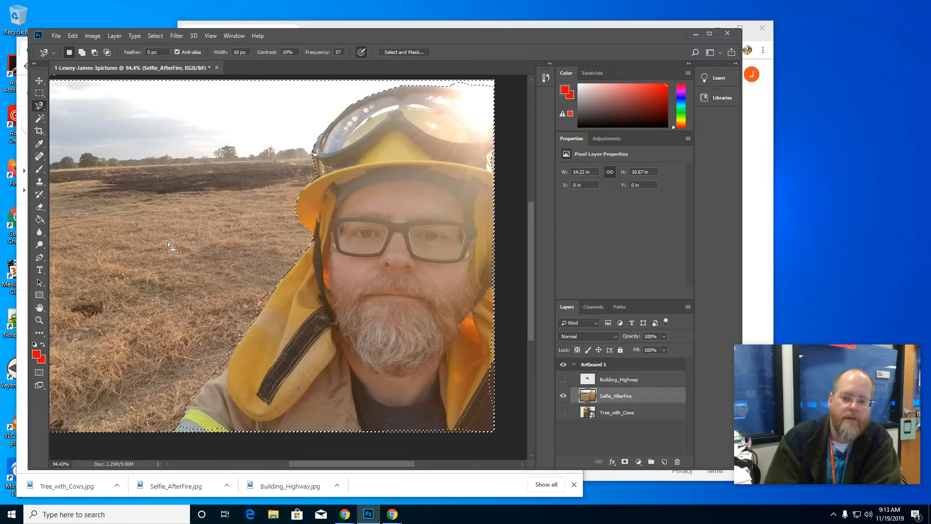
Step: Delete the selected field and sky background from Selfie_AfterFire and clear the selection
key(Delete)
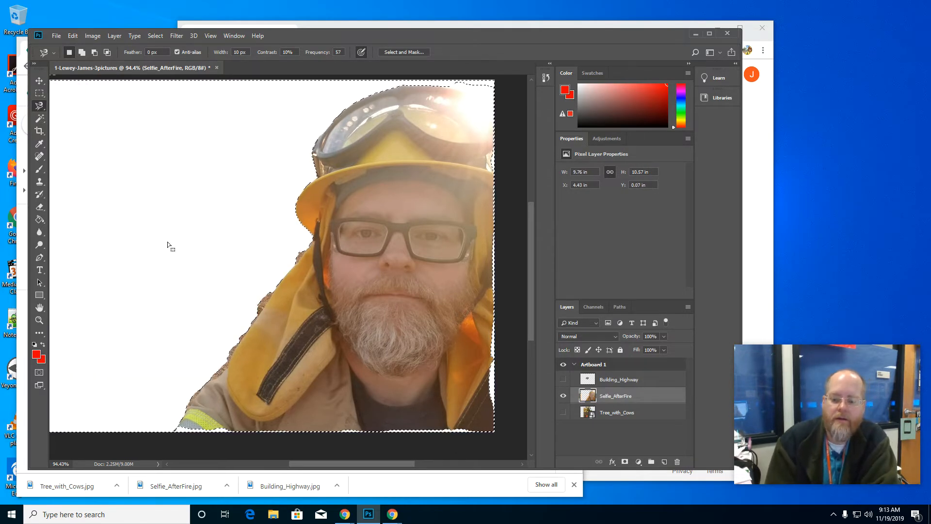
click(39, 93)
click(159, 133)
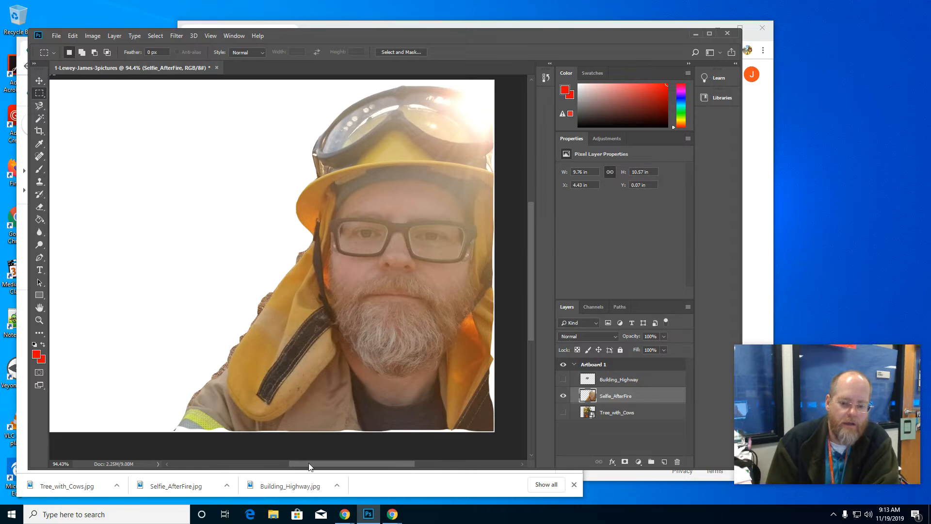
Step: Hide the Selfie_AfterFire layer, show only Tree_with_Cows, and activate the Rectangular Marquee tool
drag(309, 464, 304, 468)
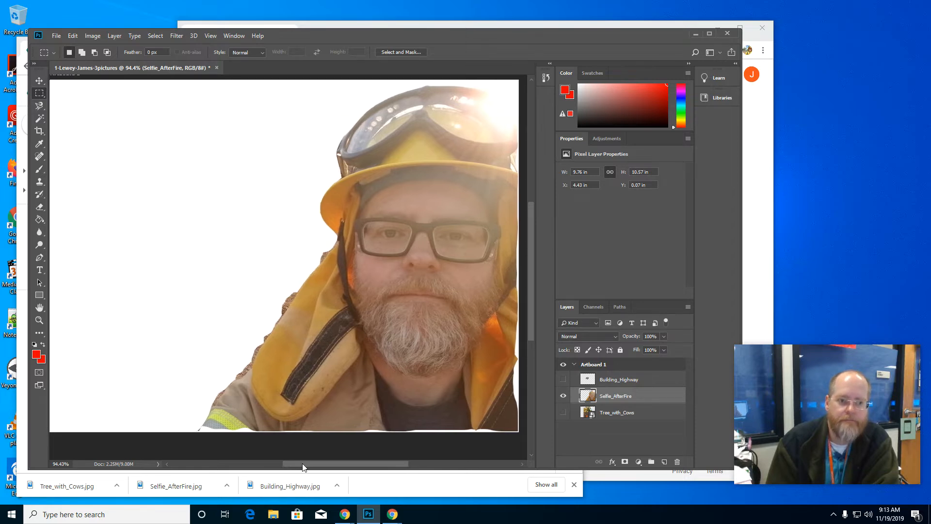
click(563, 380)
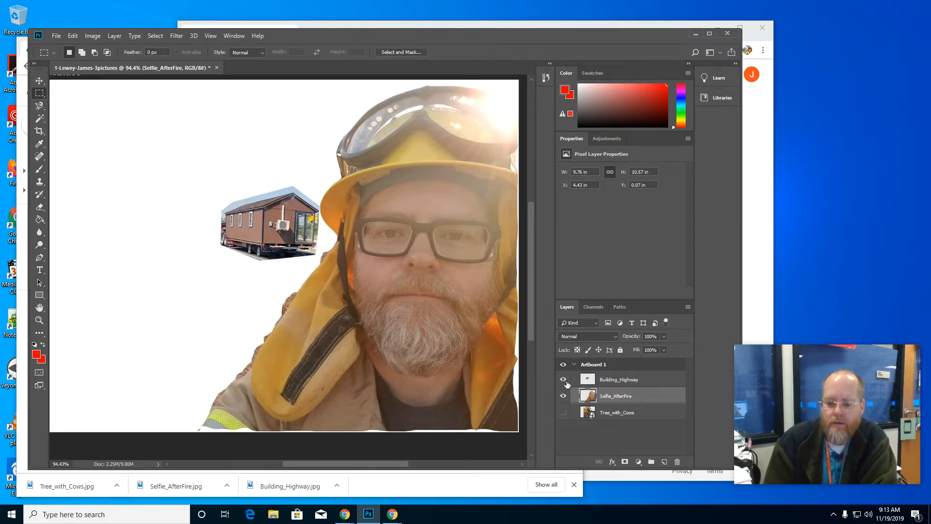
click(563, 381)
click(564, 397)
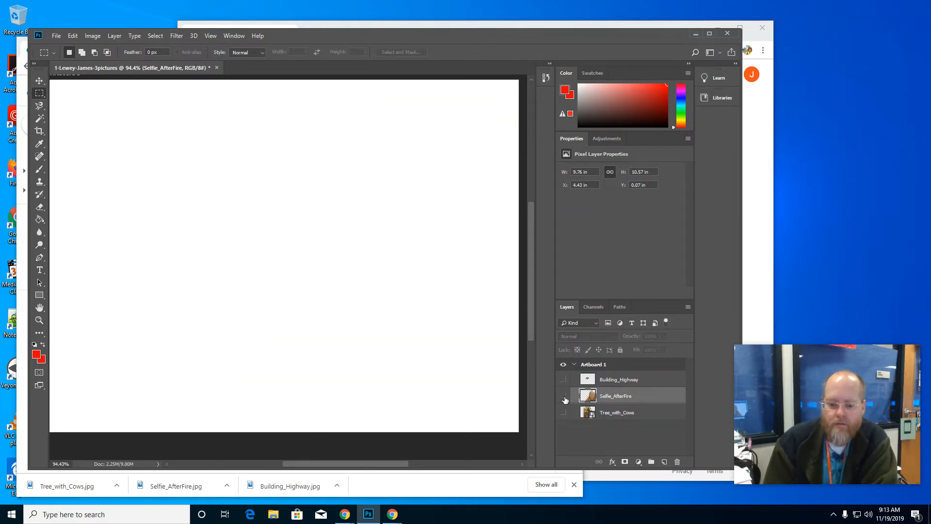
click(564, 413)
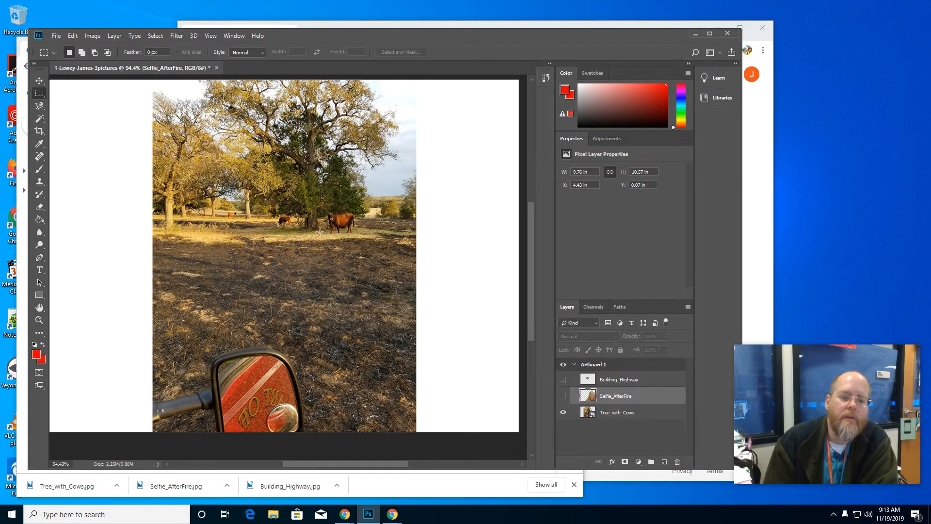
click(41, 106)
click(39, 92)
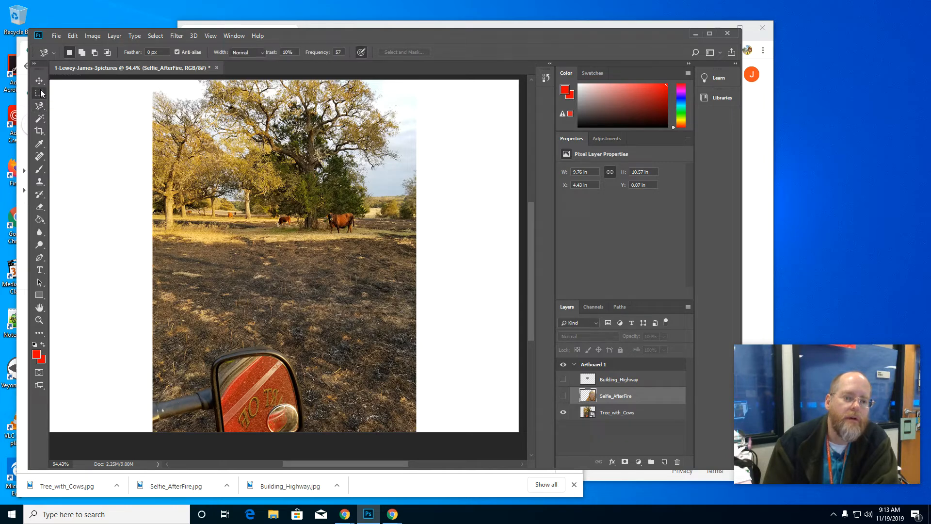
Step: Marquee-select a rectangle about 6.1 x 4.75 in around the large tree and the cows, and invert the selection
drag(198, 236, 399, 78)
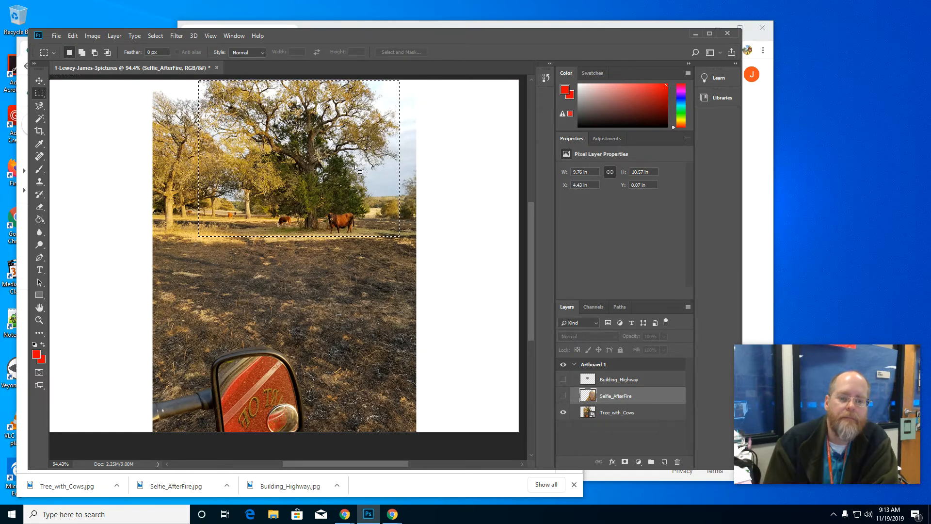
click(163, 36)
click(167, 76)
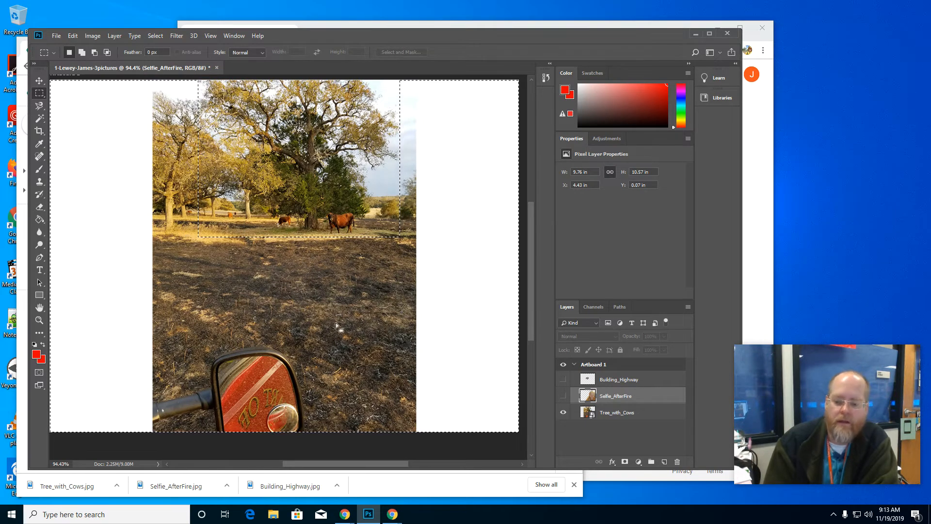
Step: Rasterize the Tree_with_Cows layer and delete the selected area outside the rectangle
right_click(613, 418)
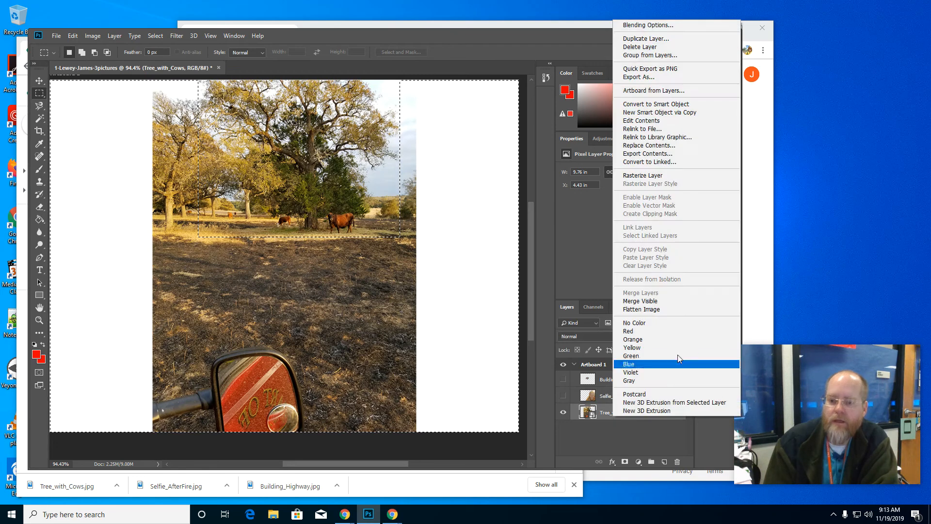
click(642, 176)
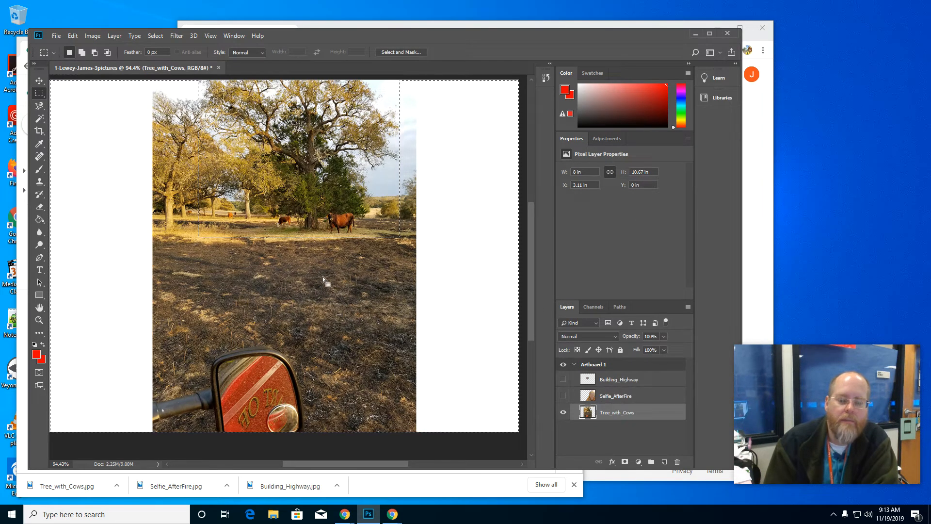
key(Delete)
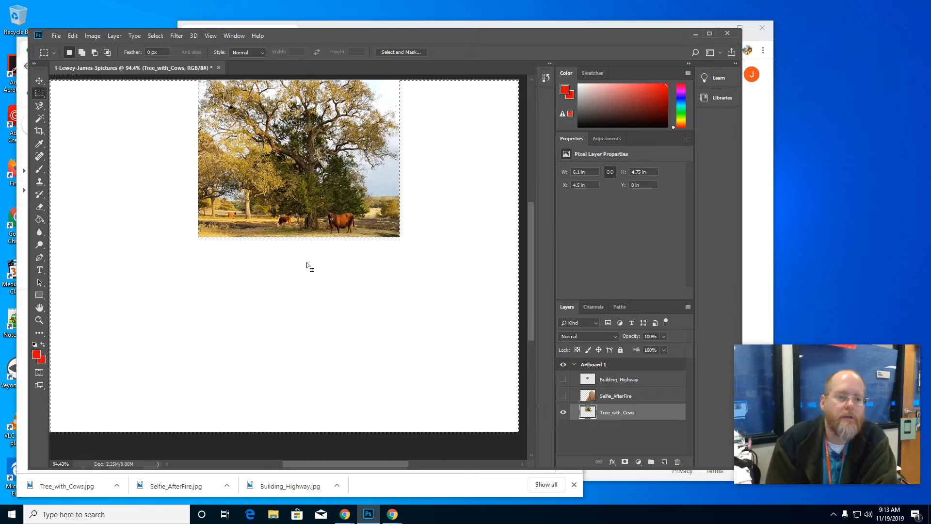
Step: Outline the large tree's trunk, branches and crown freehand with the Lasso tool at 200% zoom
click(41, 110)
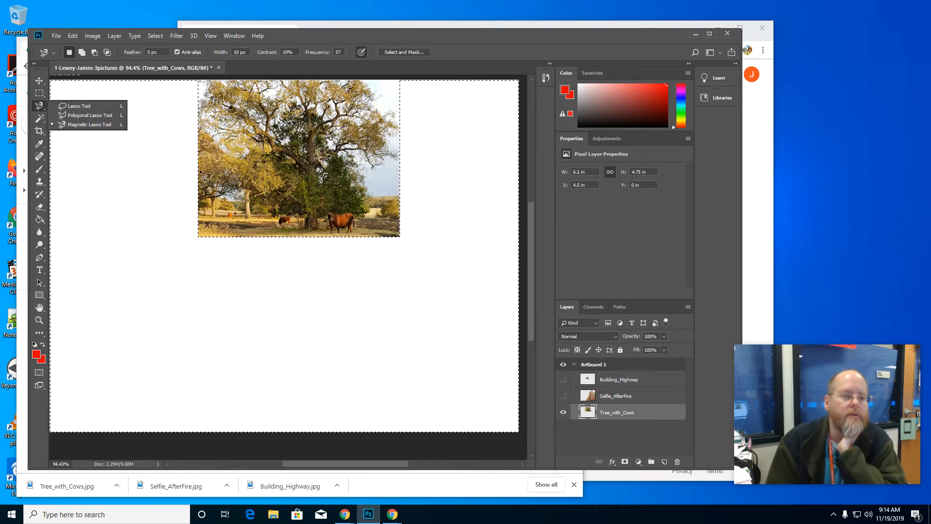
click(80, 106)
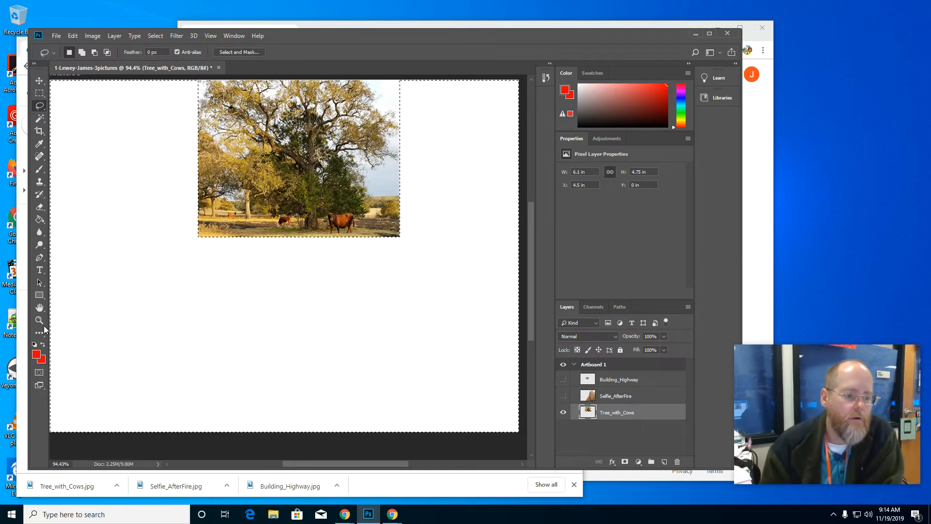
key(z)
click(308, 188)
click(308, 189)
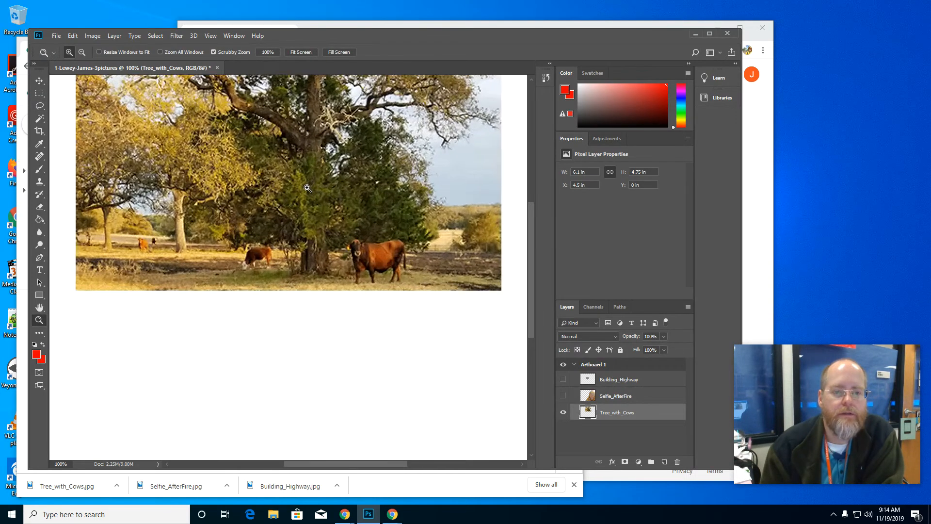
click(309, 189)
right_click(309, 193)
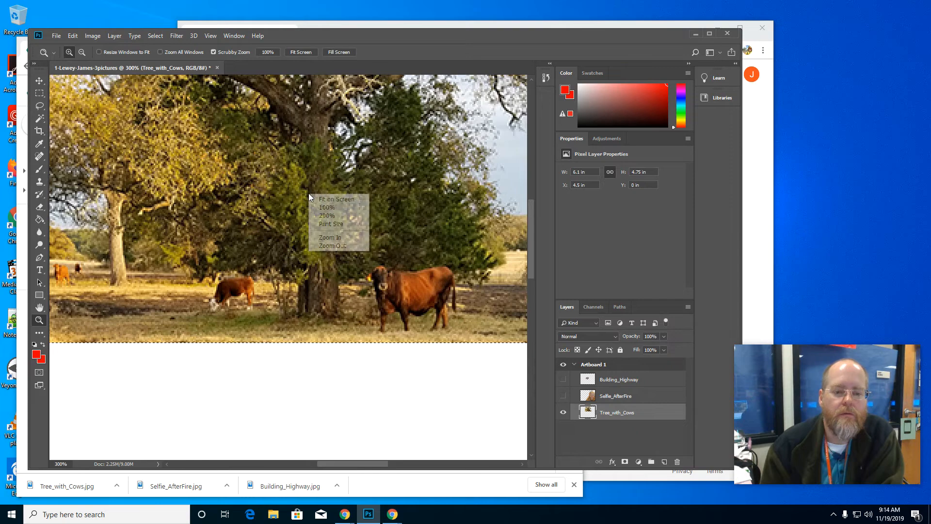
click(329, 216)
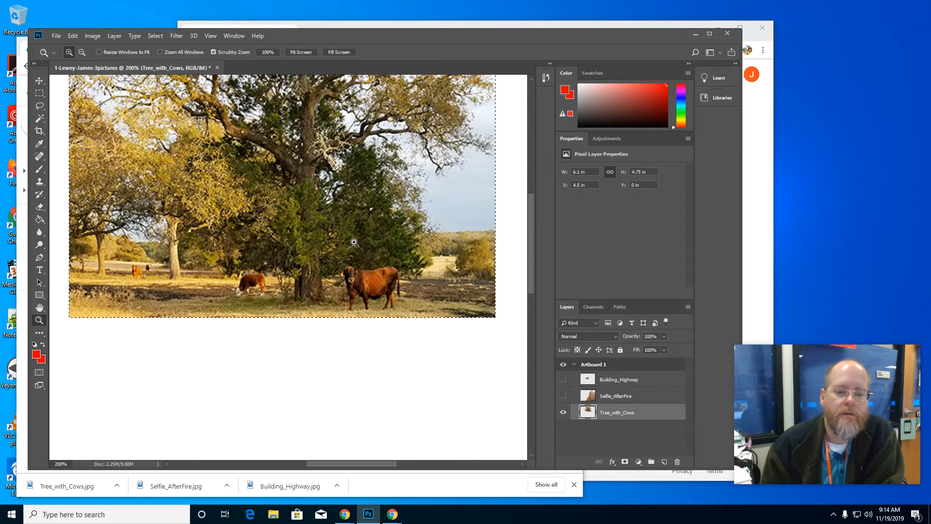
drag(531, 211, 532, 202)
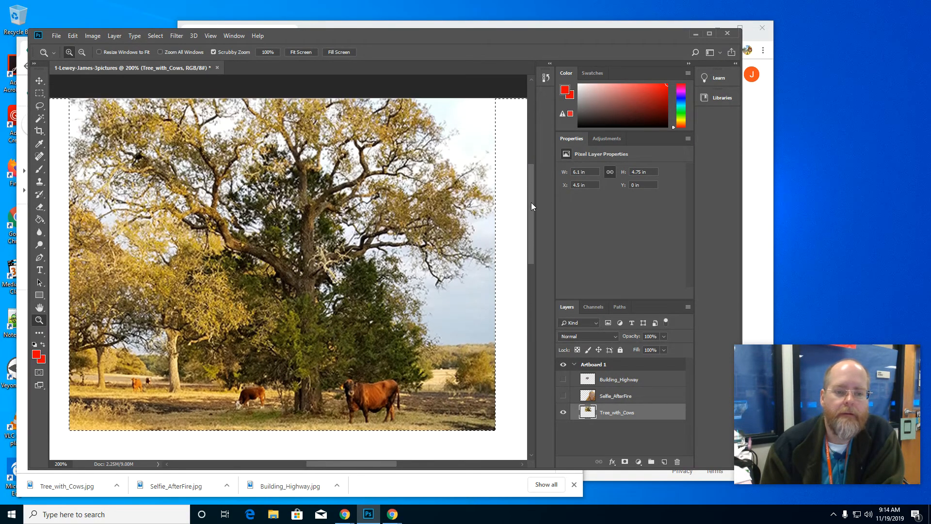
click(42, 111)
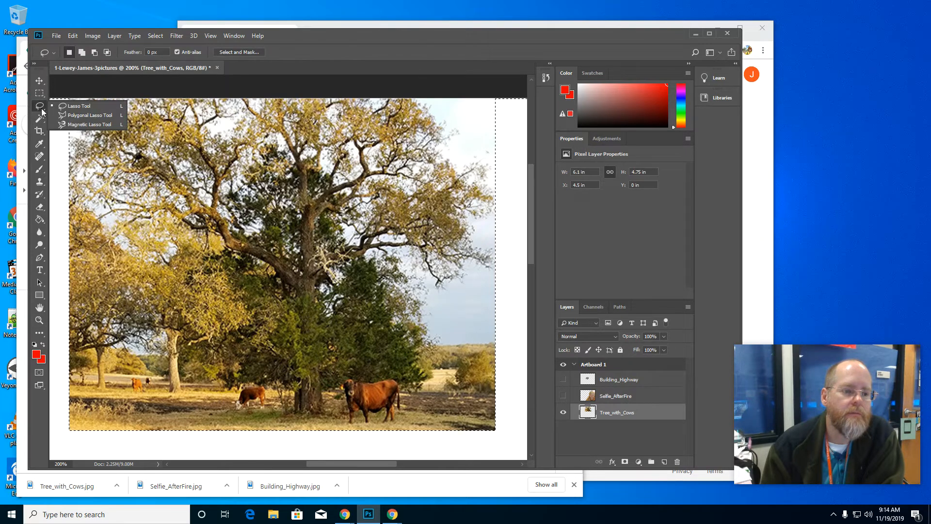
click(73, 106)
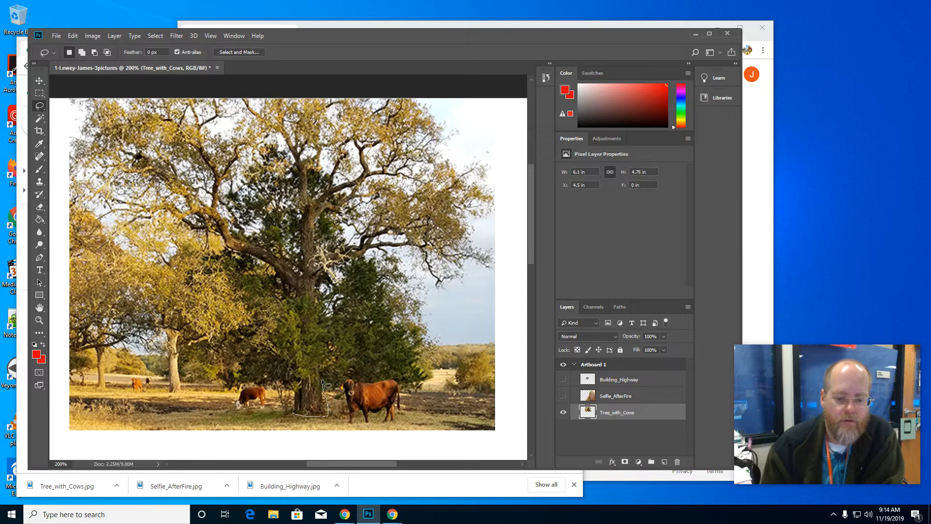
mouse_move(332, 365)
mouse_down()
mouse_move(347, 324)
mouse_move(328, 311)
mouse_move(317, 279)
mouse_move(339, 284)
mouse_move(335, 271)
mouse_move(367, 255)
mouse_up()
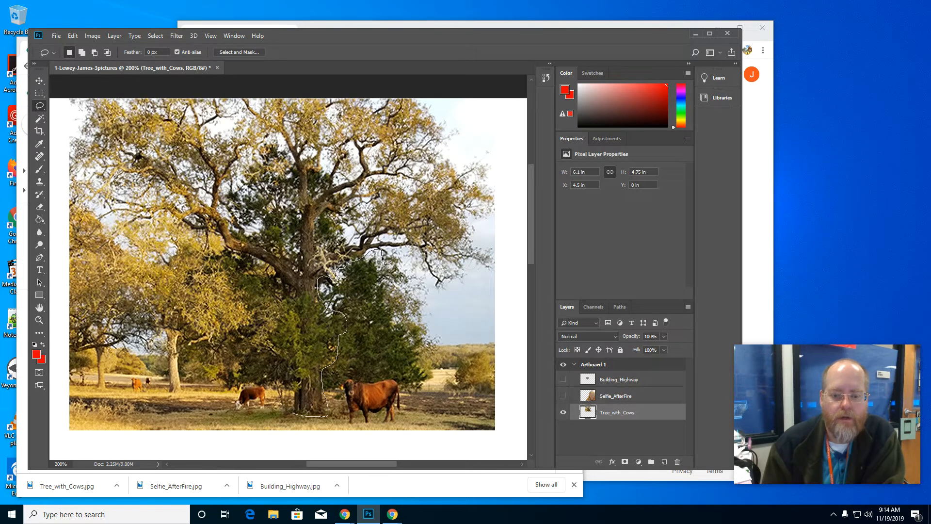
drag(387, 262, 393, 261)
drag(420, 262, 425, 275)
mouse_move(452, 289)
mouse_down()
mouse_move(469, 272)
mouse_move(498, 271)
mouse_move(496, 251)
mouse_move(474, 229)
mouse_move(498, 215)
mouse_move(493, 153)
mouse_move(485, 145)
mouse_move(465, 167)
mouse_up()
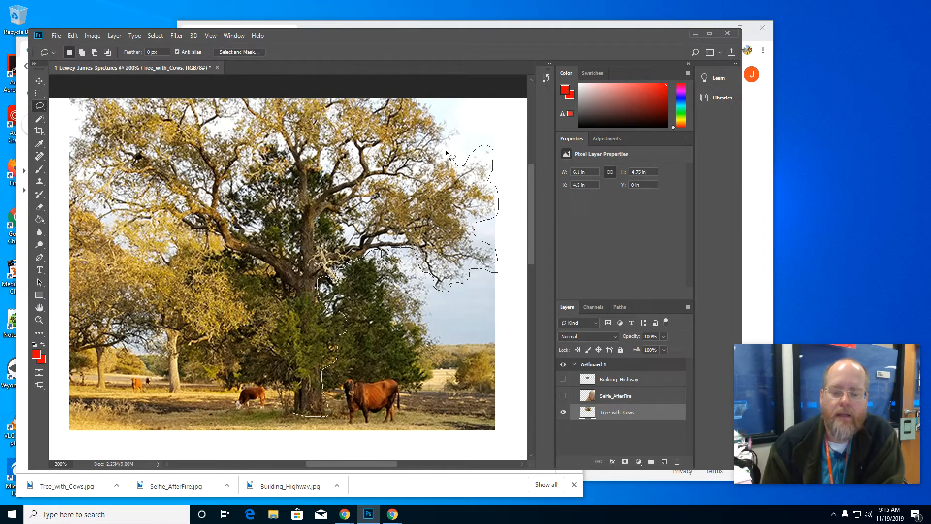
mouse_move(446, 148)
mouse_down()
mouse_move(461, 132)
mouse_move(440, 118)
mouse_move(441, 110)
mouse_move(452, 115)
mouse_move(449, 101)
mouse_move(414, 90)
mouse_move(372, 102)
mouse_move(80, 98)
mouse_move(78, 174)
mouse_move(87, 179)
mouse_move(78, 184)
mouse_up()
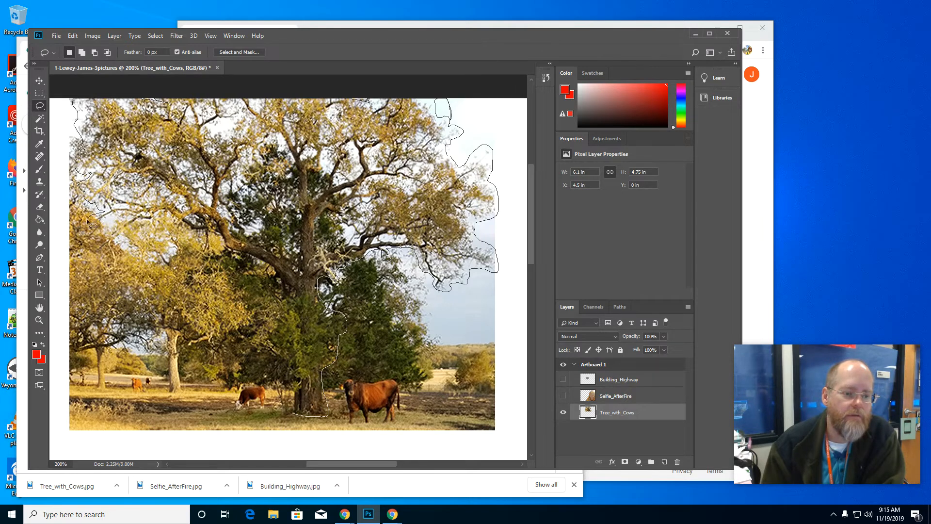
mouse_move(88, 222)
mouse_down()
mouse_move(102, 232)
mouse_move(121, 228)
mouse_move(96, 246)
mouse_move(156, 266)
mouse_move(169, 258)
mouse_move(165, 266)
mouse_up()
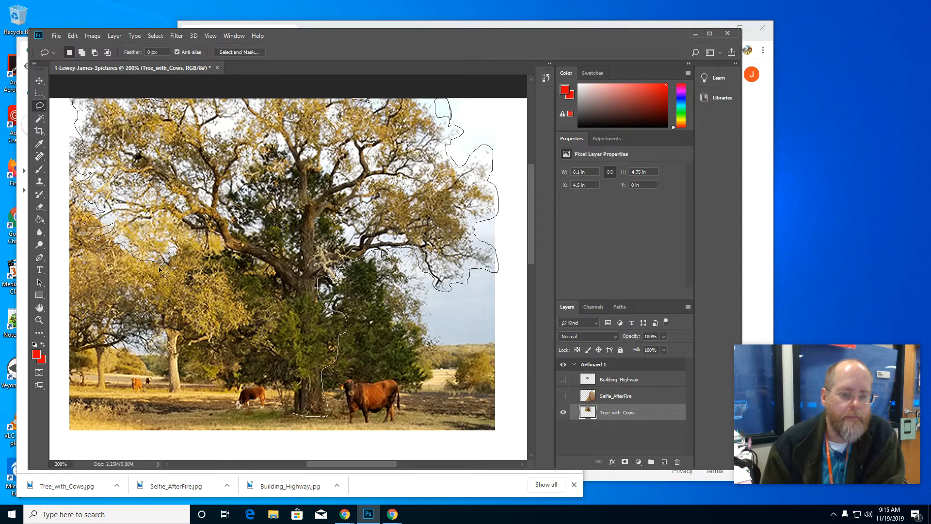
drag(164, 271, 177, 256)
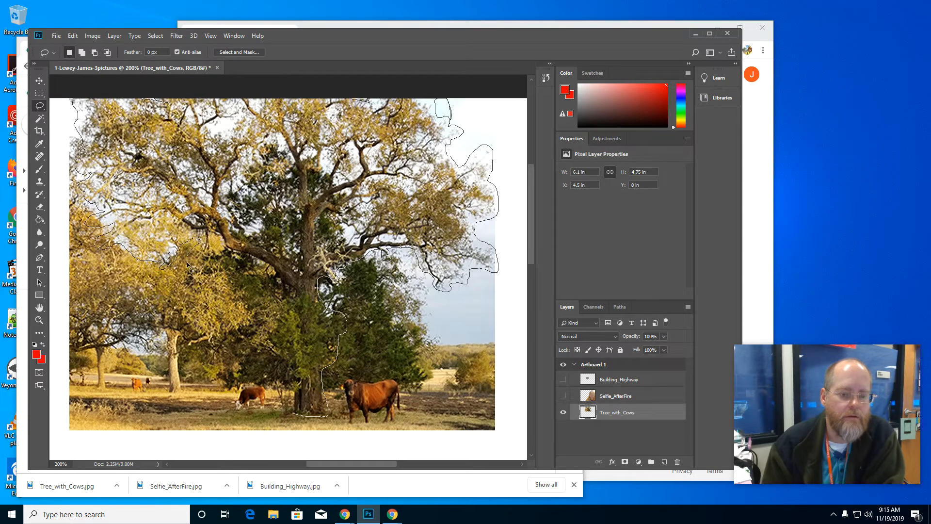
mouse_move(187, 264)
mouse_down()
mouse_move(214, 265)
mouse_move(218, 242)
mouse_move(291, 295)
mouse_move(254, 334)
mouse_move(286, 370)
mouse_move(296, 417)
mouse_up()
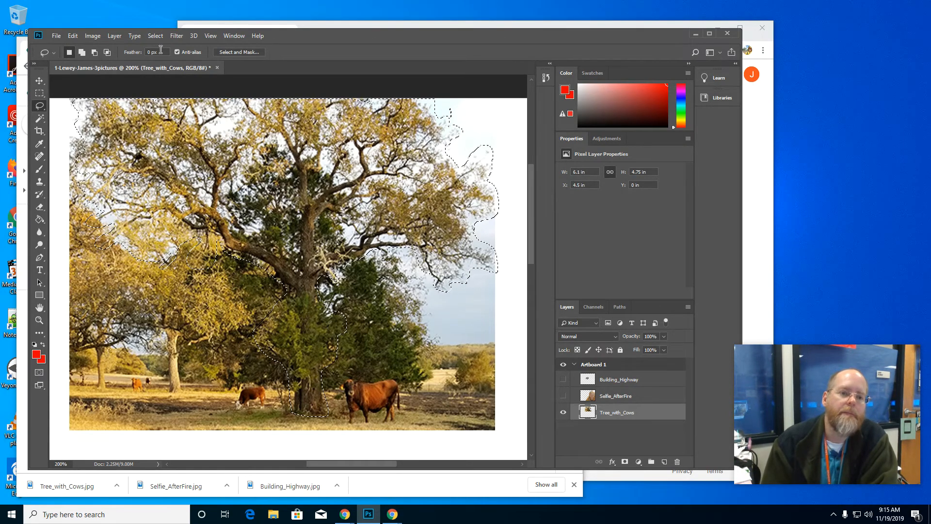
Step: Invert the tree selection, delete the surroundings from Tree_with_Cows, and clear the selection
click(155, 35)
click(161, 74)
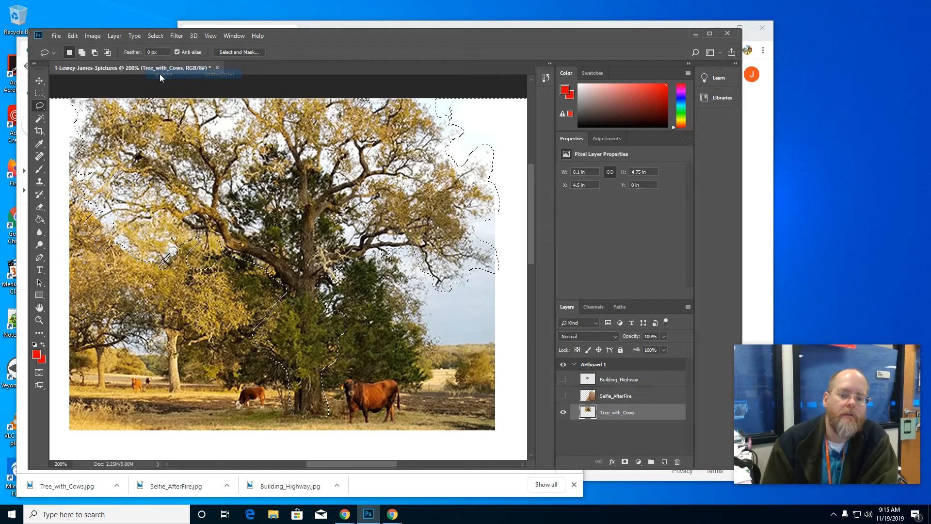
key(Delete)
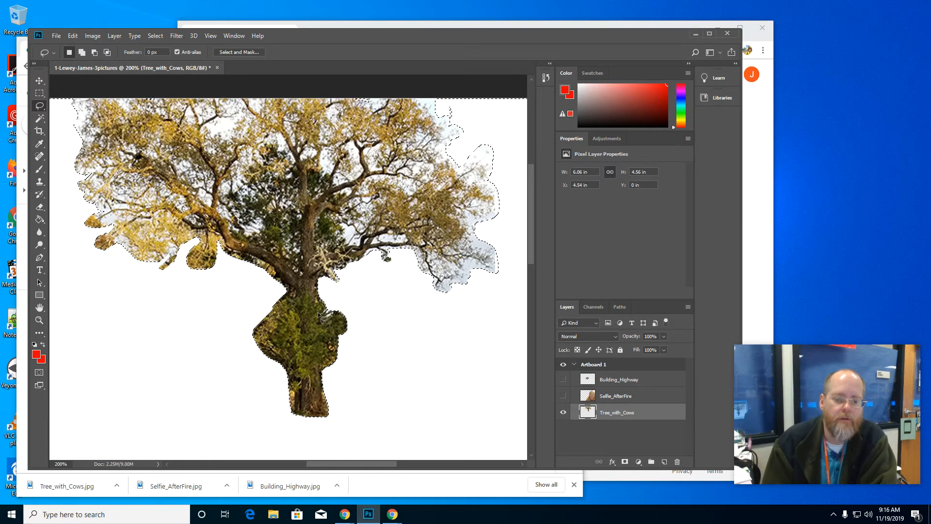
click(39, 93)
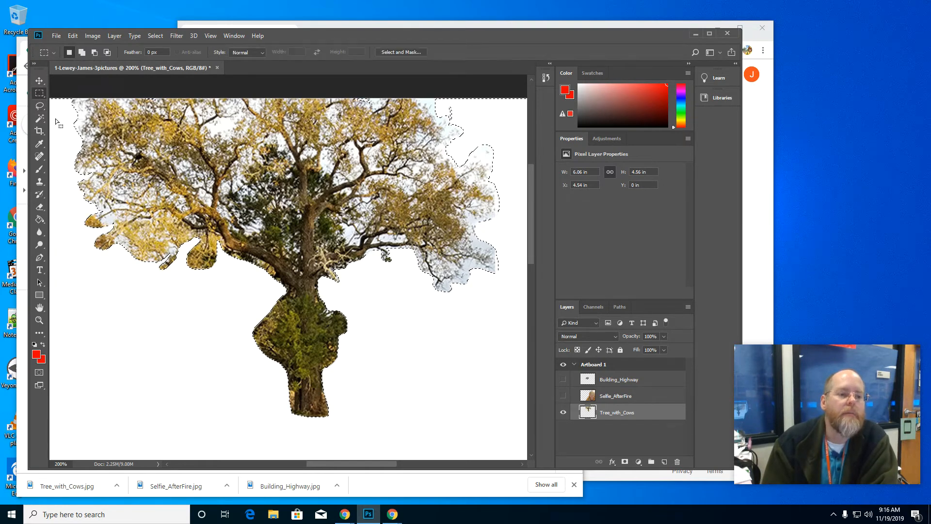
click(153, 313)
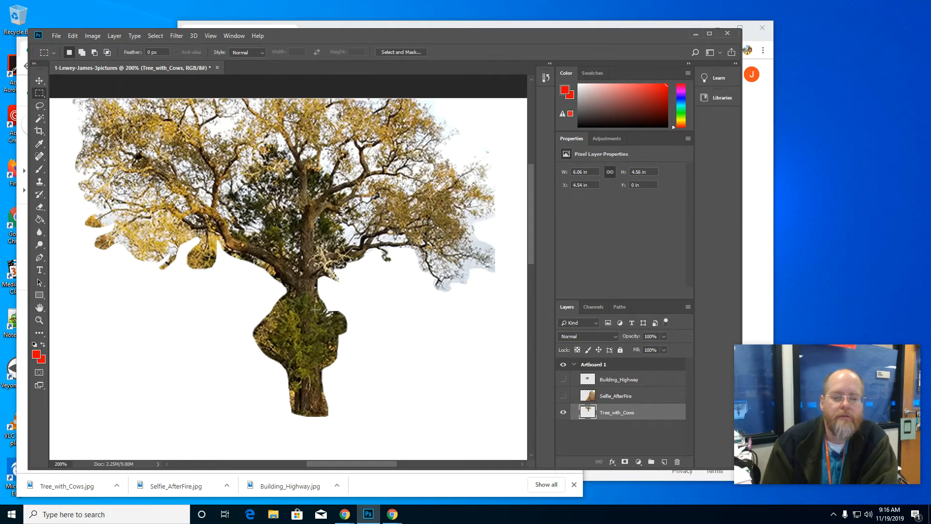
Step: Show the Selfie_AfterFire and Building_Highway layers again and activate the Move tool
click(563, 396)
click(563, 379)
right_click(614, 412)
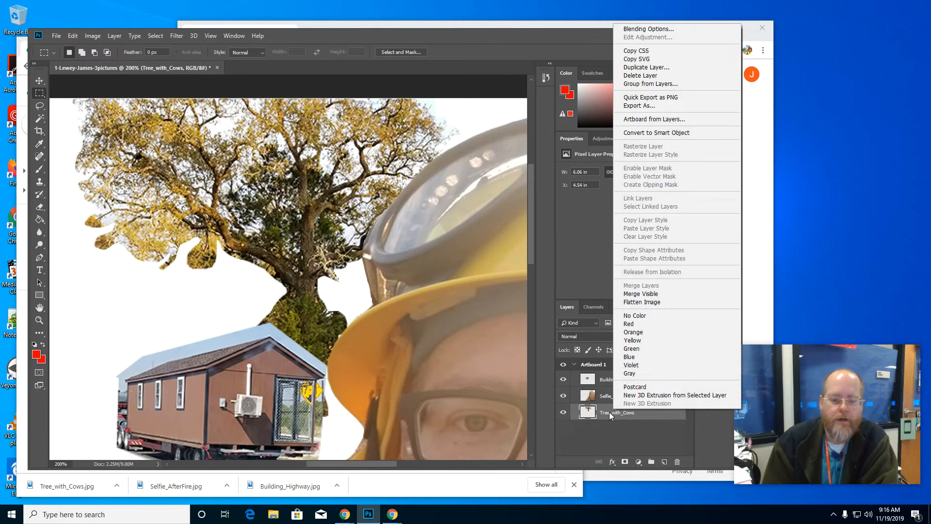
click(36, 81)
click(40, 80)
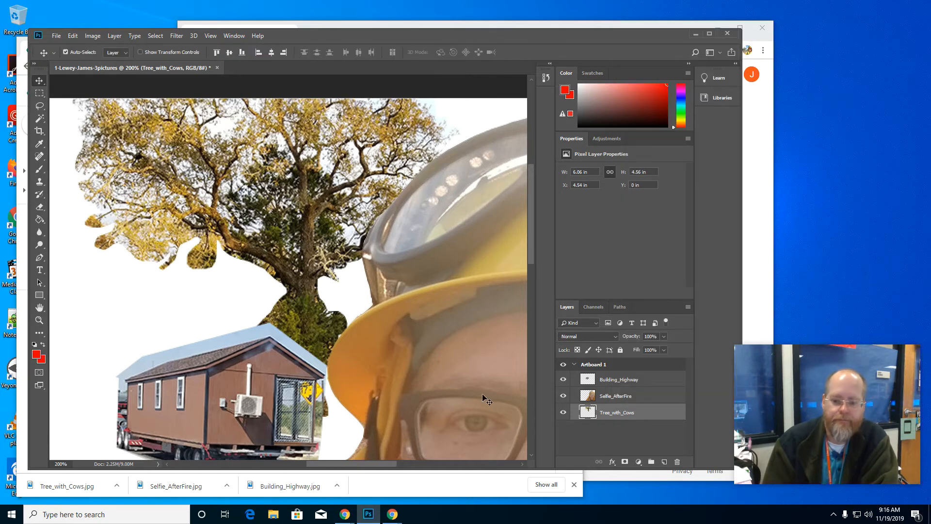
Step: Move the Selfie_AfterFire cutout to the right edge of the artboard, at about X 4.54 in, Y -0.72 in
click(611, 398)
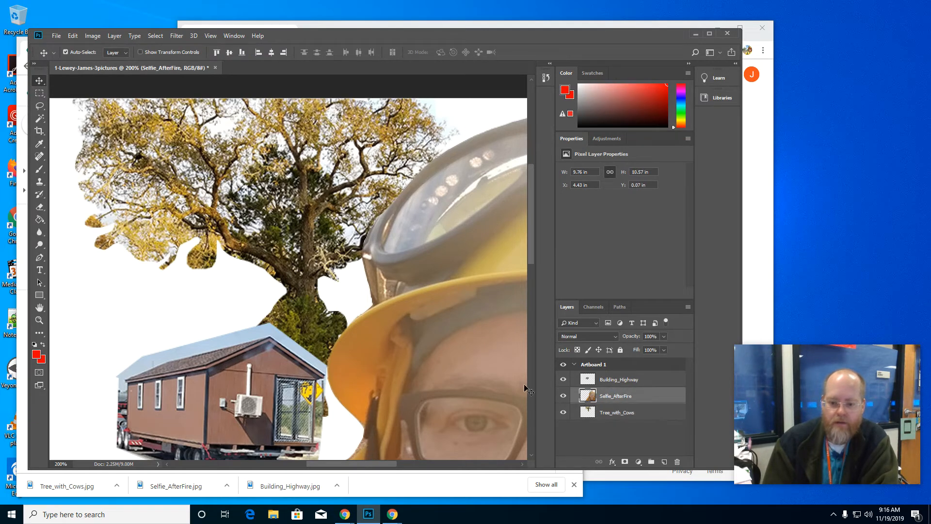
drag(503, 381, 442, 339)
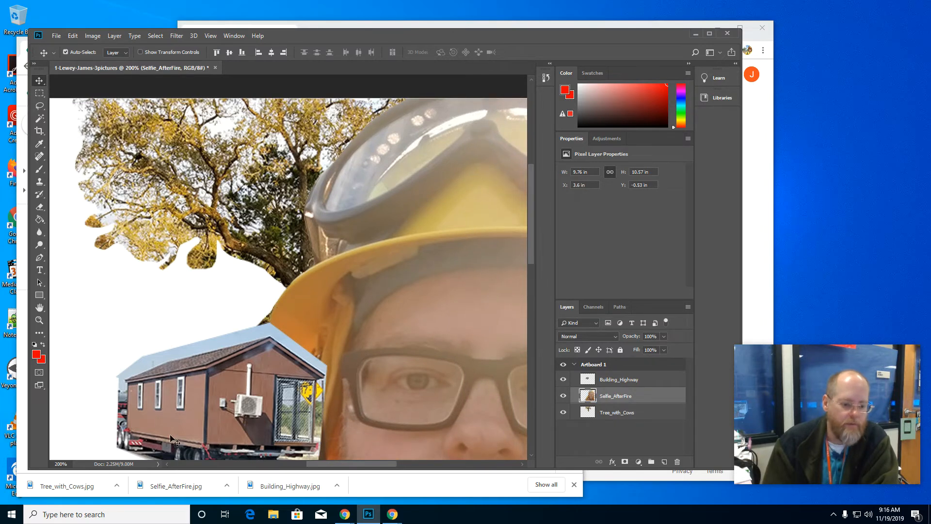
click(40, 320)
right_click(179, 310)
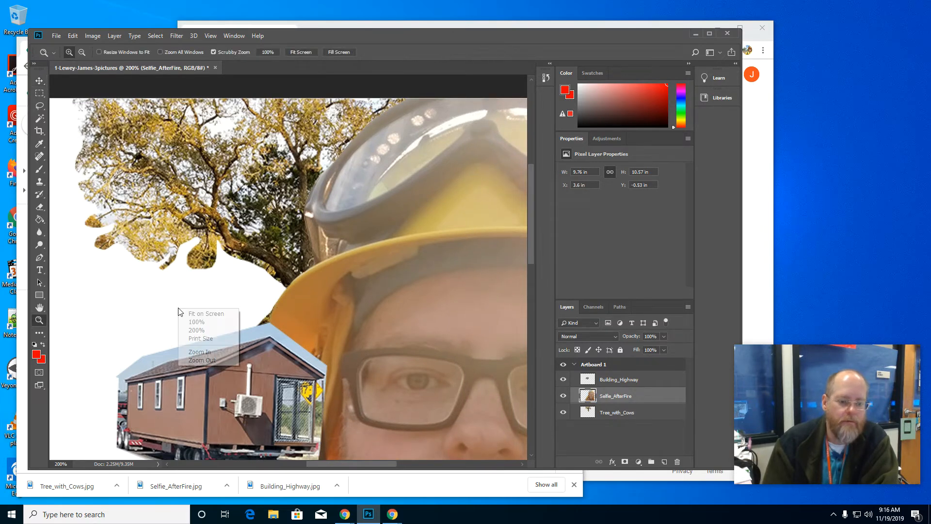
click(209, 315)
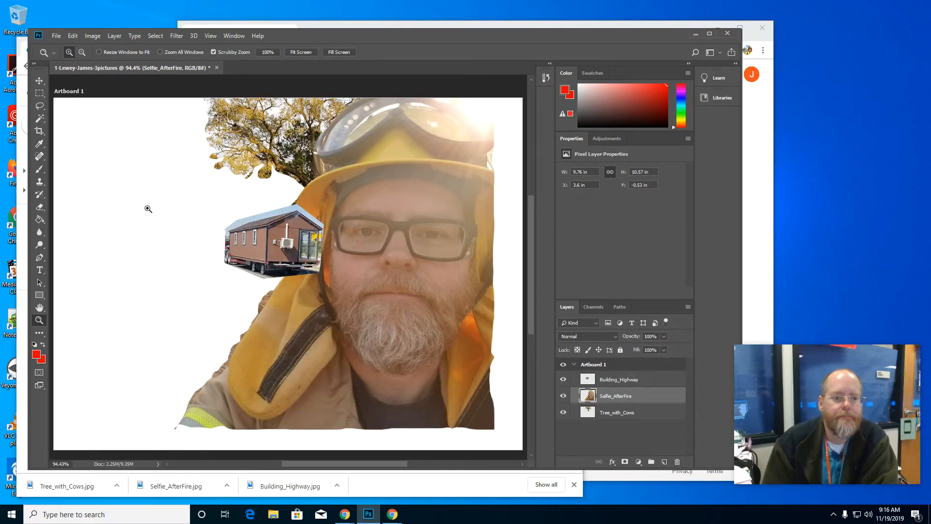
click(39, 81)
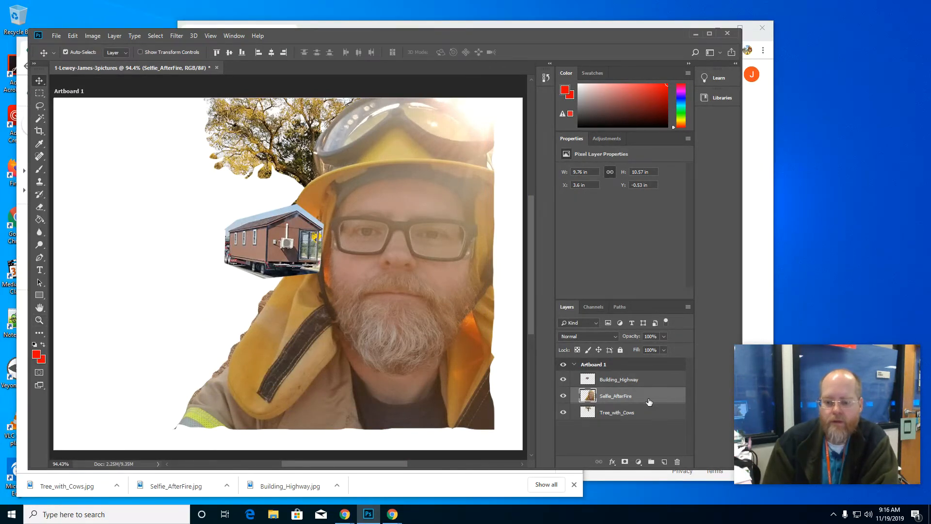
drag(445, 318, 476, 313)
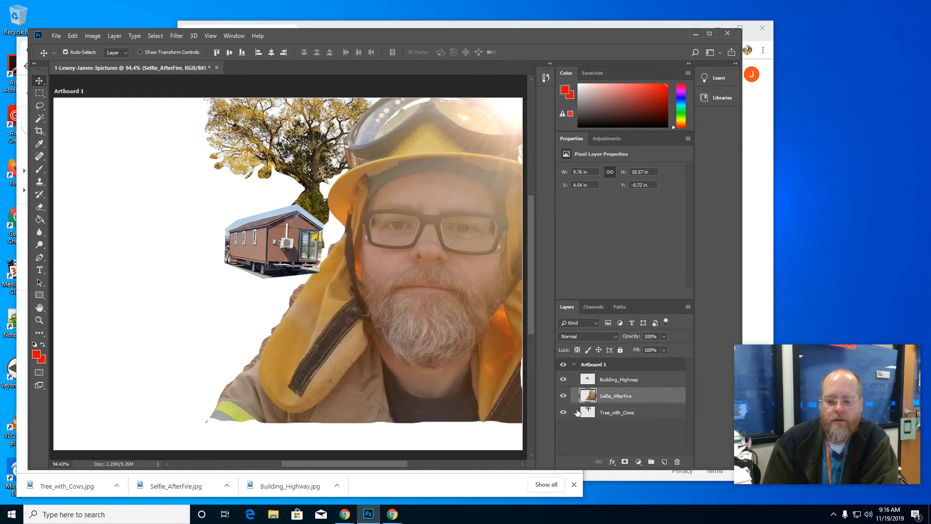
Step: Move the Building_Highway cutout to the artboard's lower left and the Tree_with_Cows cutout to its upper-left corner
click(611, 383)
drag(286, 261, 160, 399)
click(609, 412)
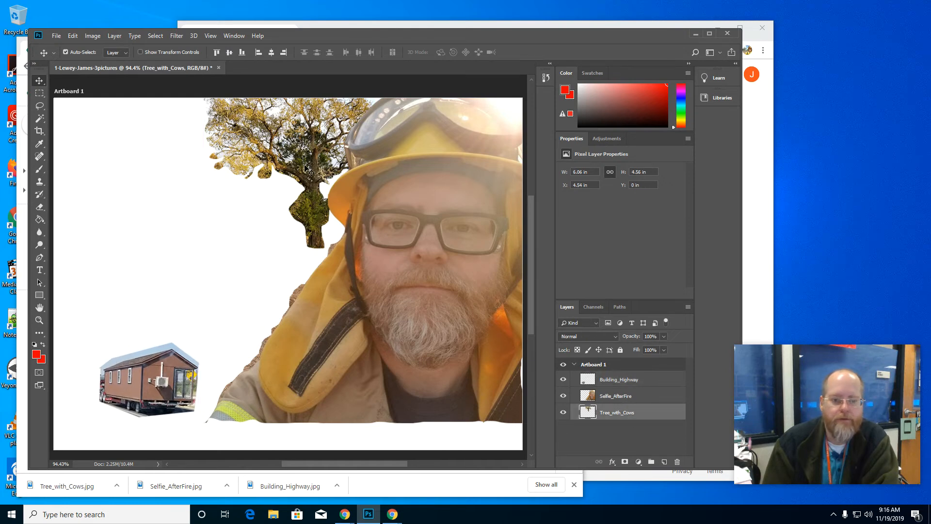
drag(307, 161, 159, 162)
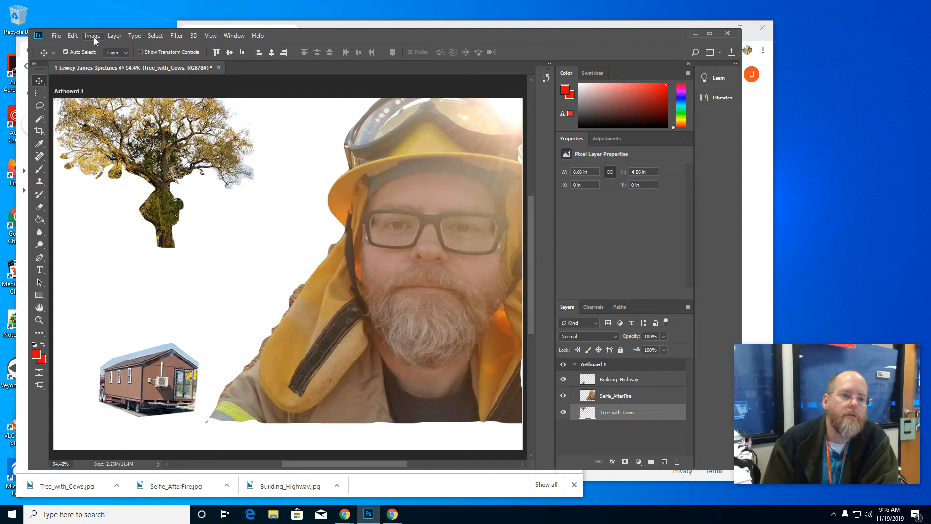
Step: Enlarge the Tree_with_Cows cutout to about 210% with Free Transform and shift it left to about X -1.21 in
click(73, 36)
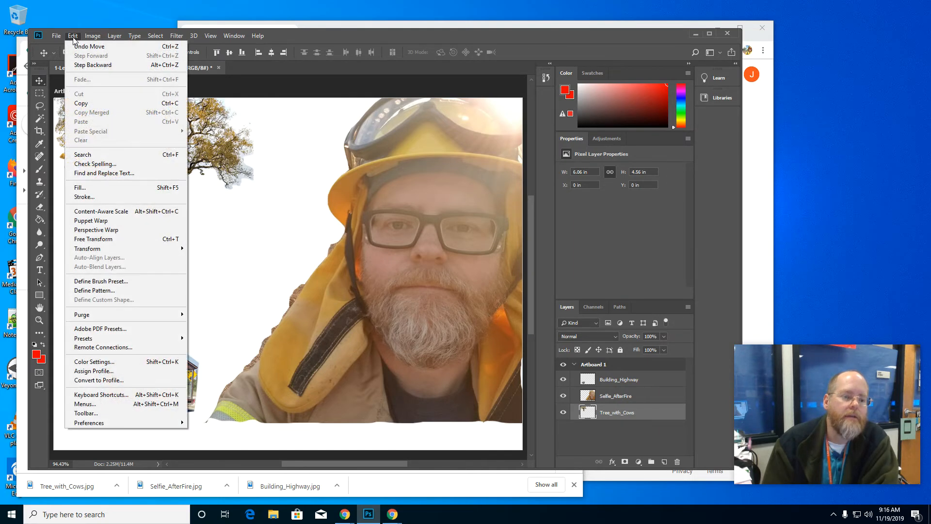
mouse_move(95, 251)
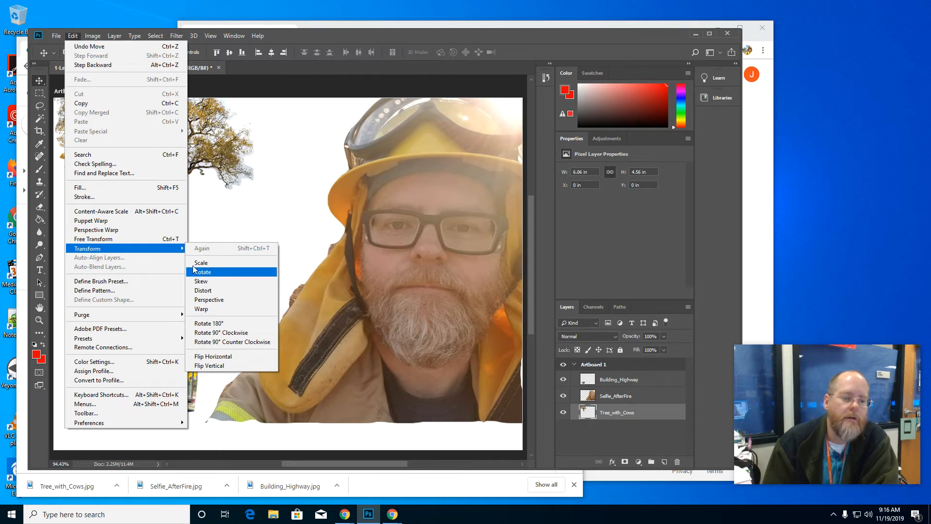
click(125, 241)
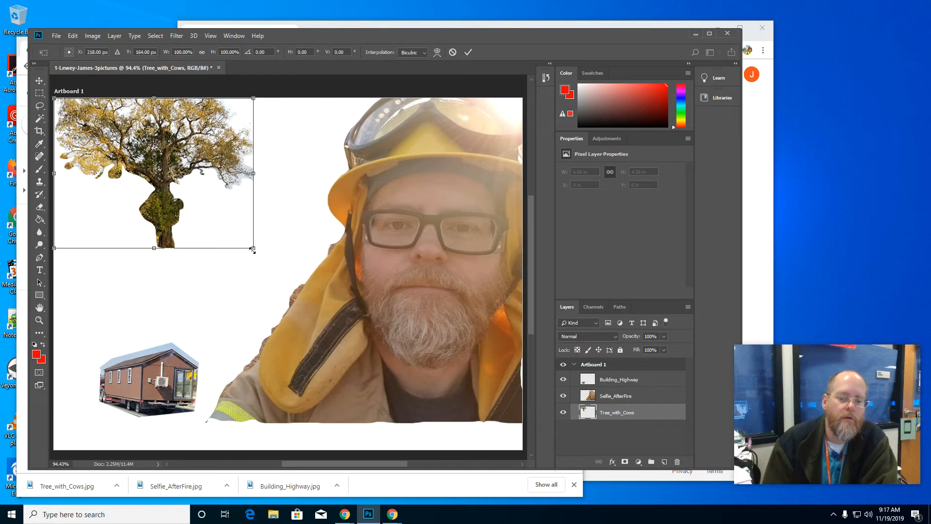
drag(252, 249, 448, 446)
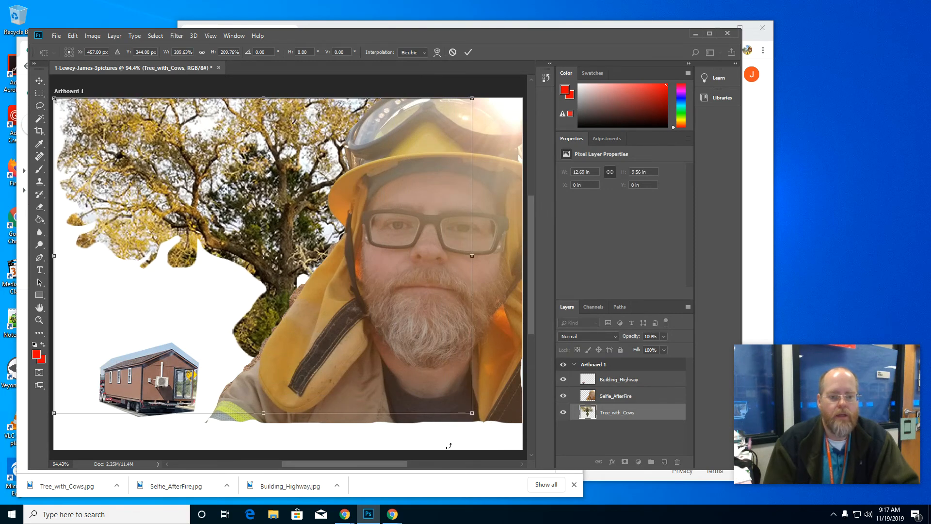
key(Return)
drag(284, 293, 240, 290)
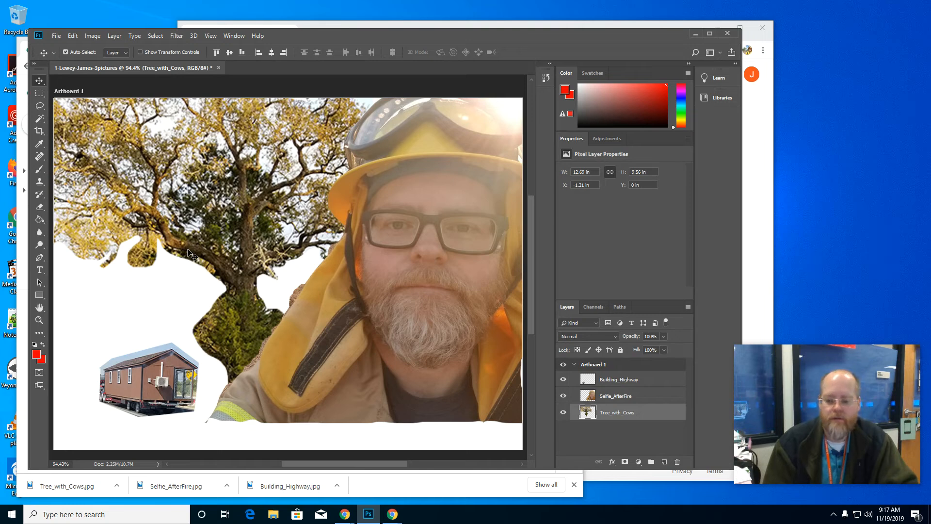
Step: Free-transform the Building_Highway cutout to about 237% and place it at the artboard's lower left, about X 0 in, Y 5.07 in
click(606, 382)
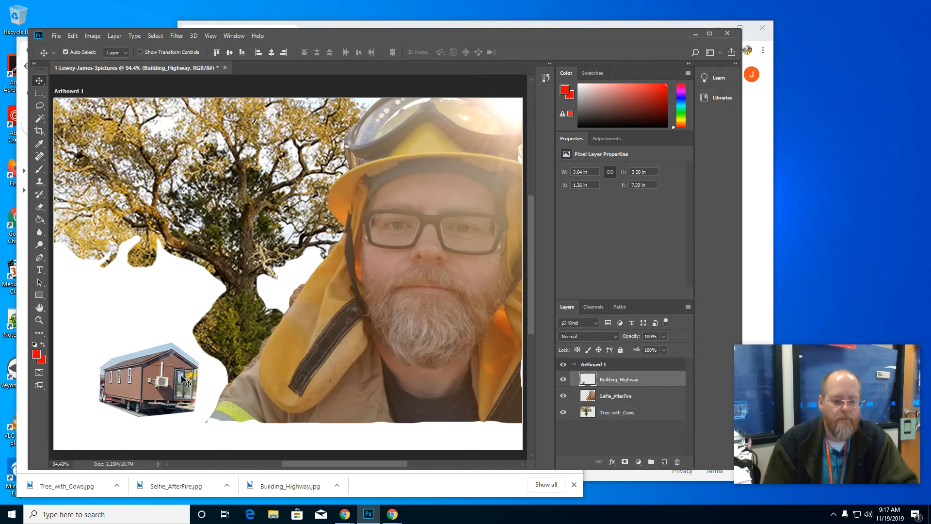
right_click(172, 379)
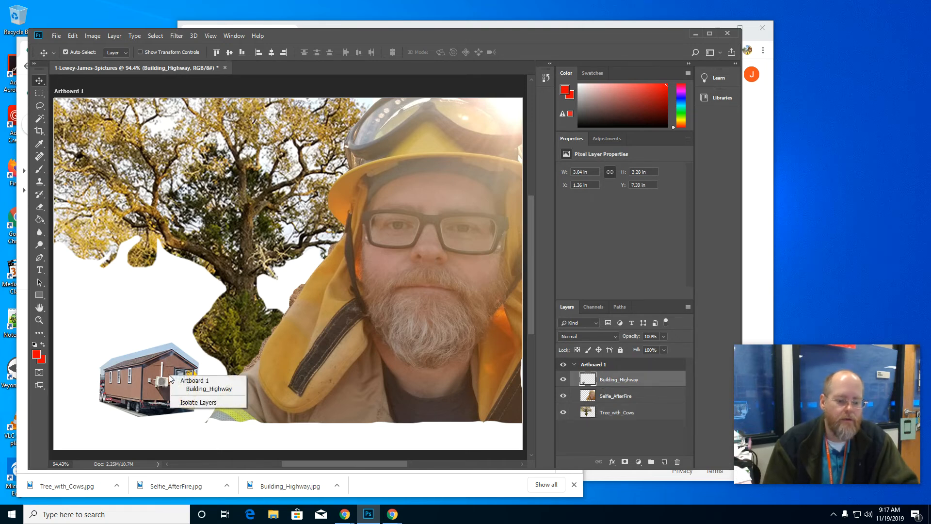
click(170, 379)
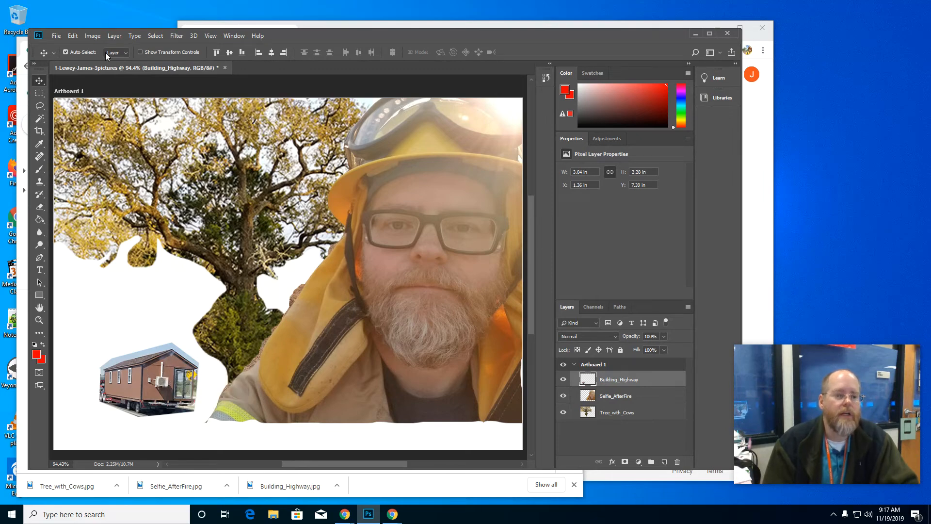
click(73, 36)
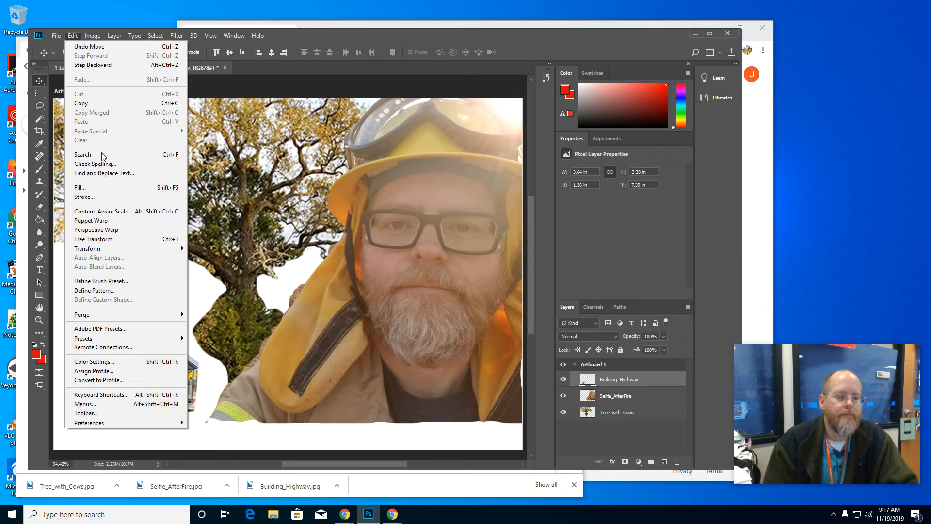
click(165, 241)
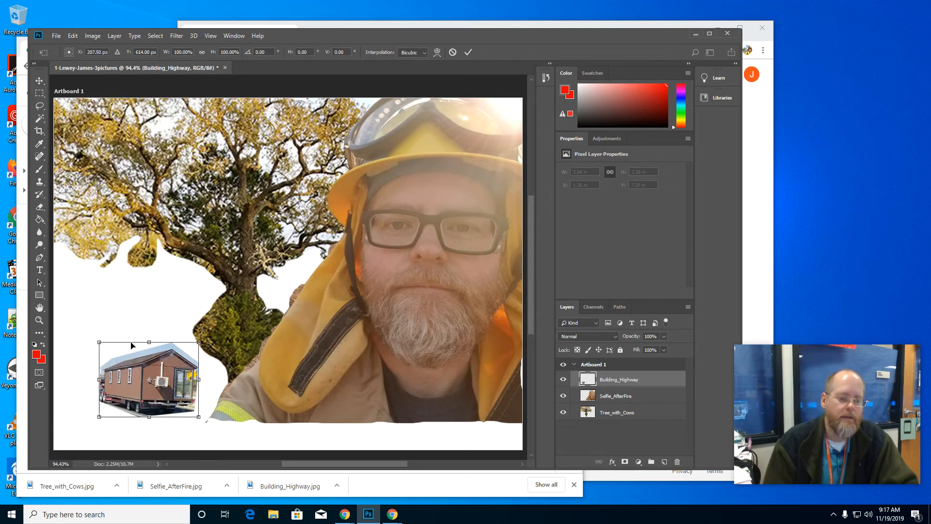
drag(100, 343, 63, 315)
drag(199, 316, 301, 239)
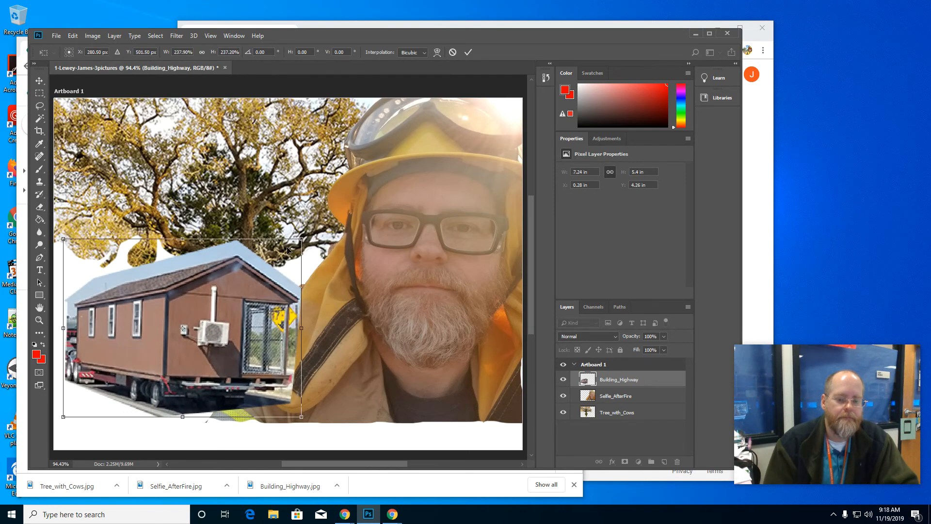
drag(225, 305, 224, 334)
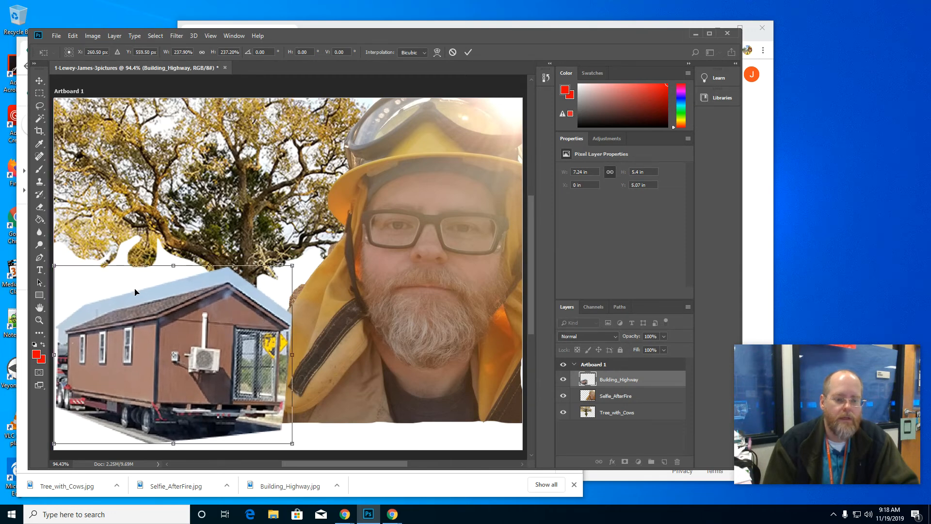
key(Return)
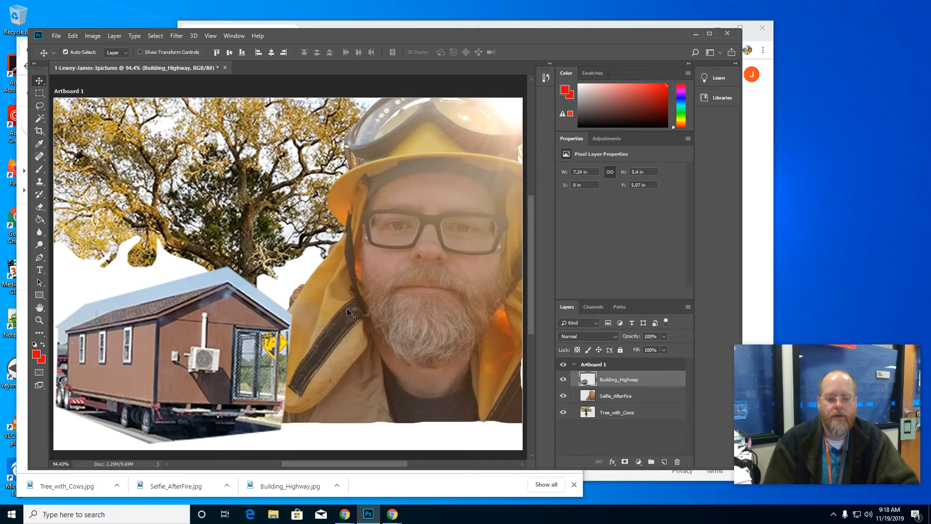
Step: Move the Selfie_AfterFire cutout down to the artboard's bottom edge, at about Y 0.22 in
drag(455, 323, 455, 352)
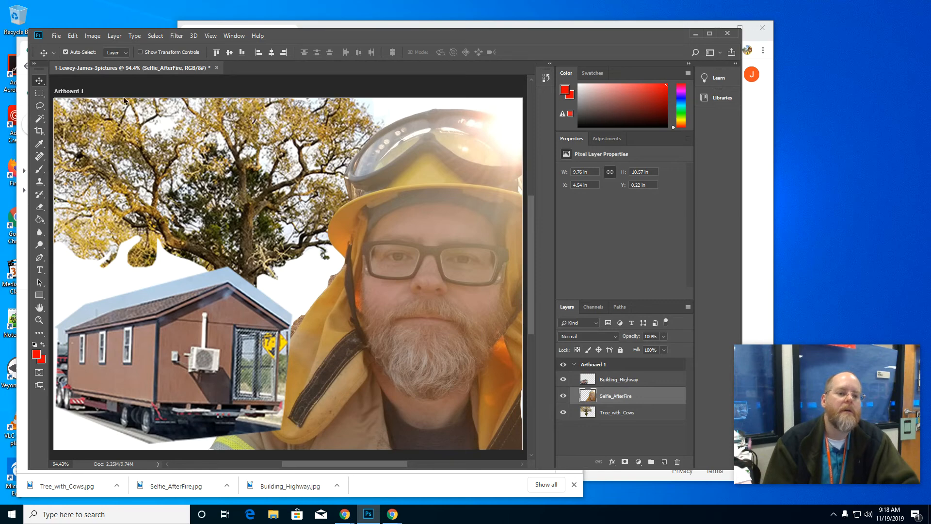
click(56, 36)
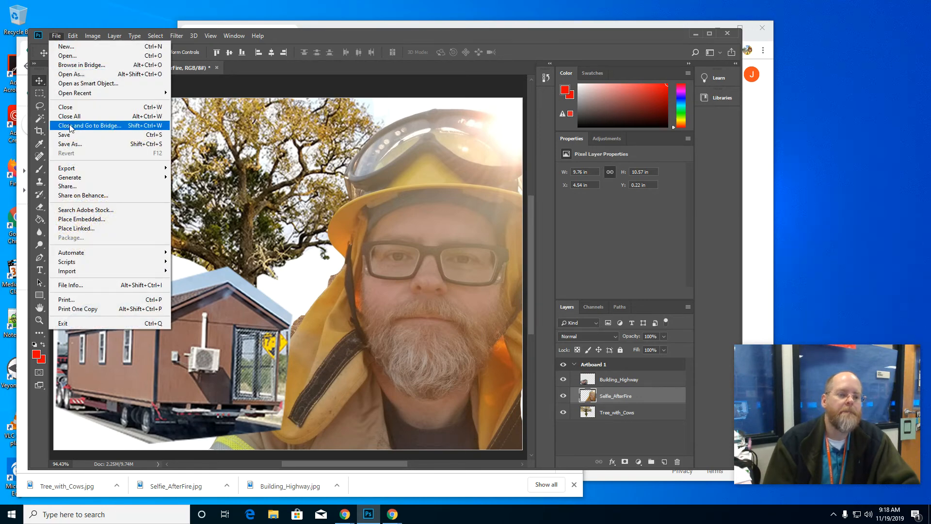
click(198, 86)
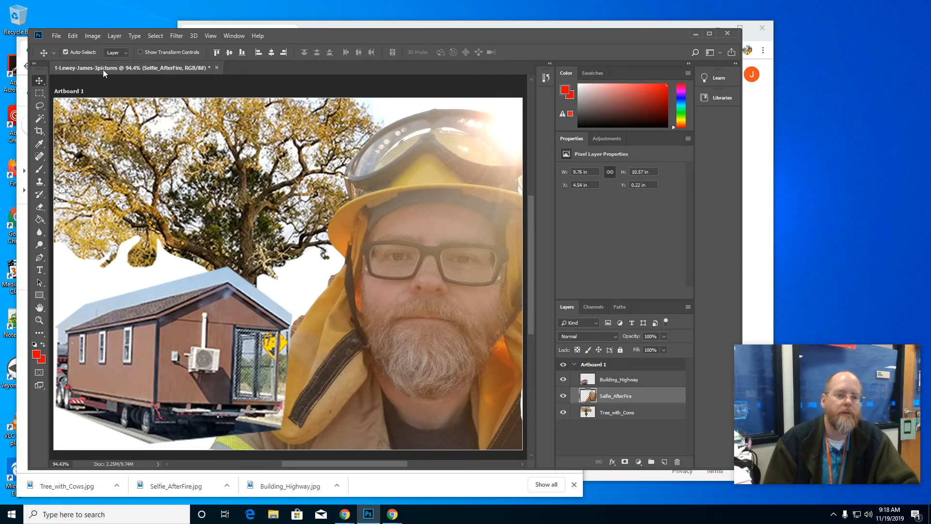
Step: Save the document as a layered PSD in Documents > 2019-2020_CTE_AV, keeping its file name and Maximize Compatibility on
click(55, 39)
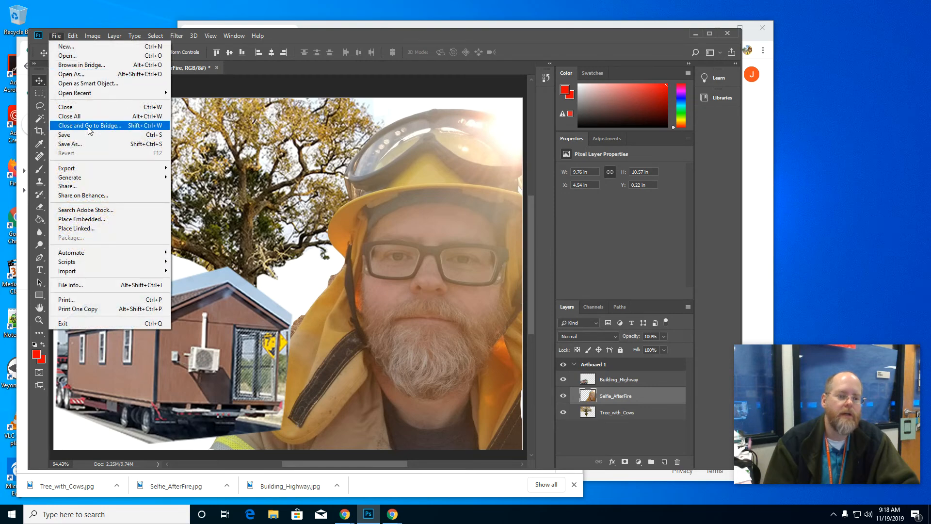
click(91, 144)
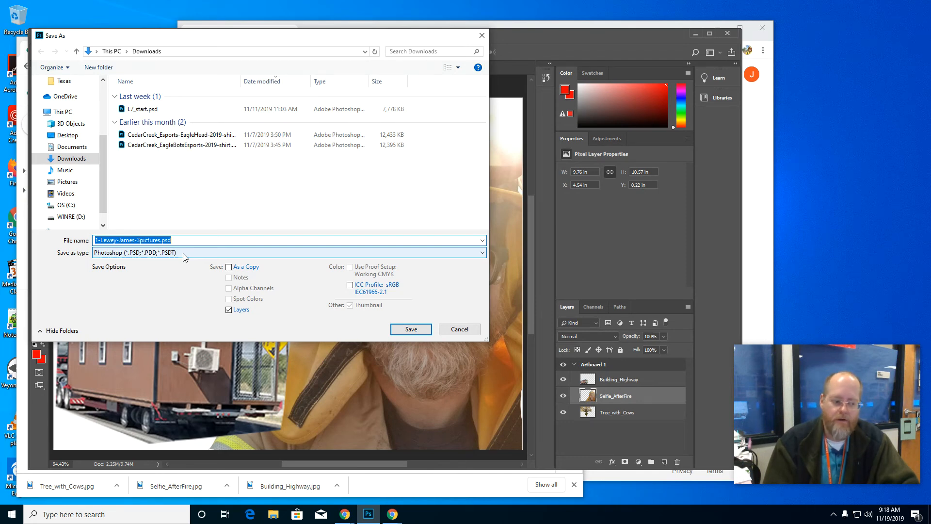
click(72, 147)
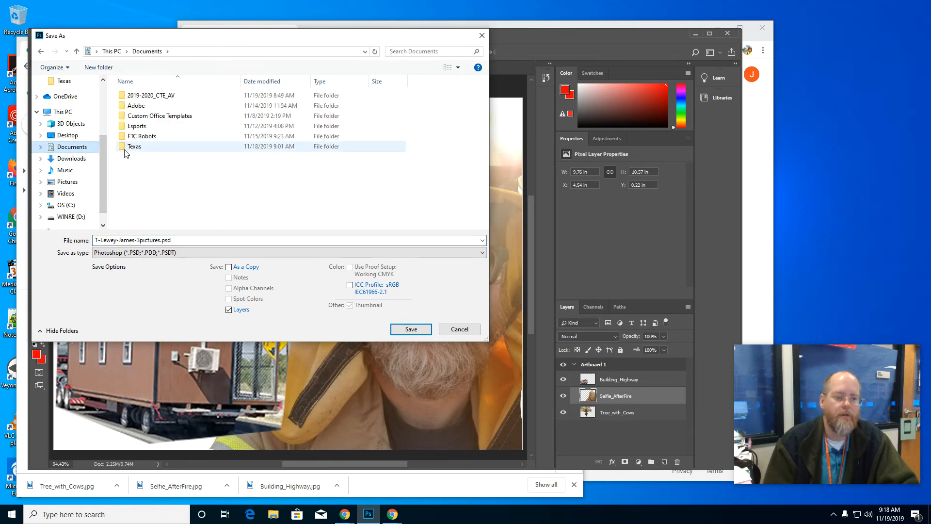
double_click(145, 96)
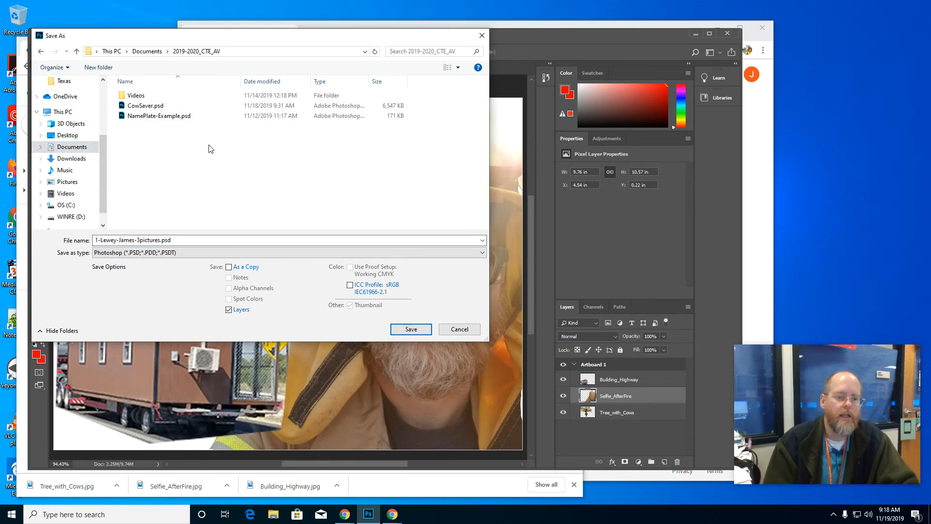
click(209, 237)
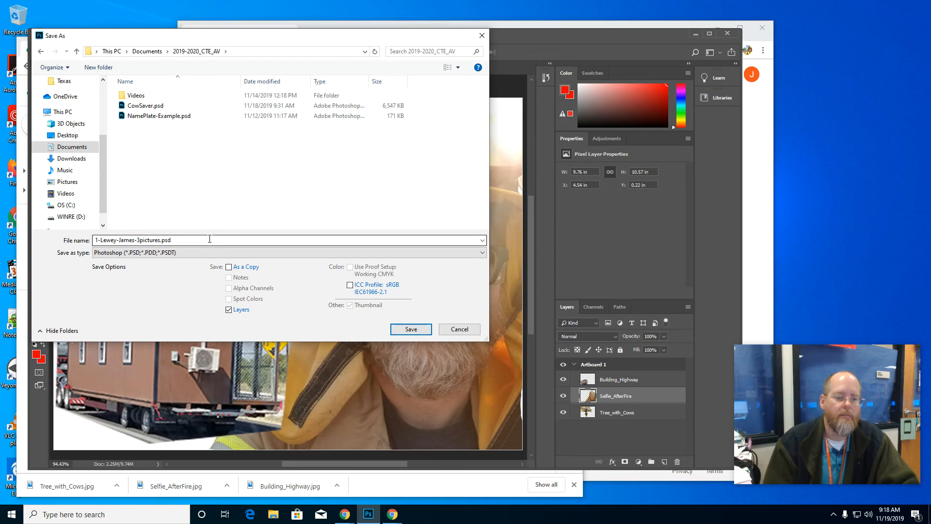
click(398, 329)
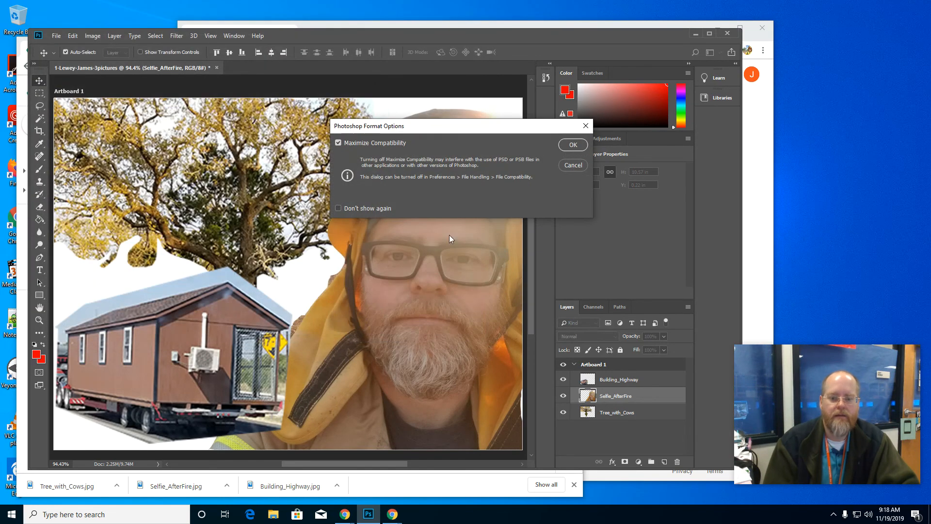
click(571, 144)
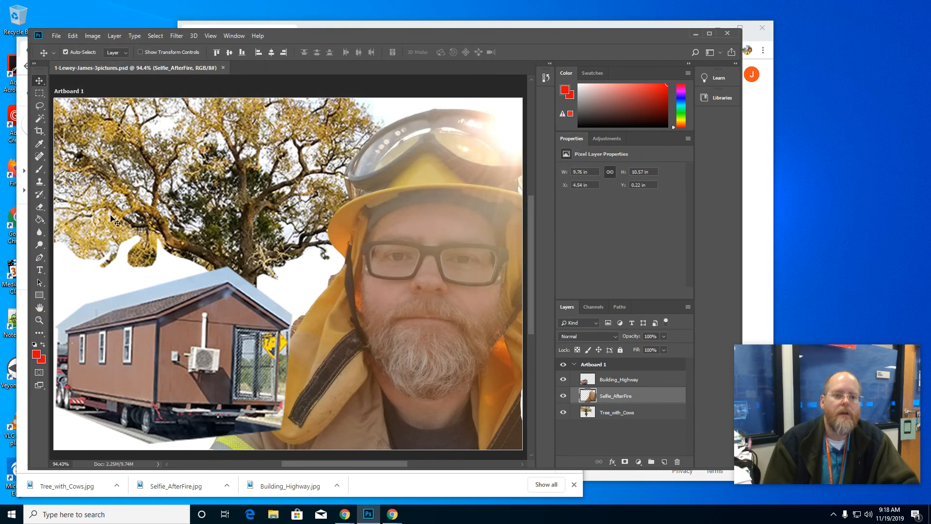
Step: Set up an Export As of Artboard 1 in PNG format
click(56, 37)
mouse_move(98, 173)
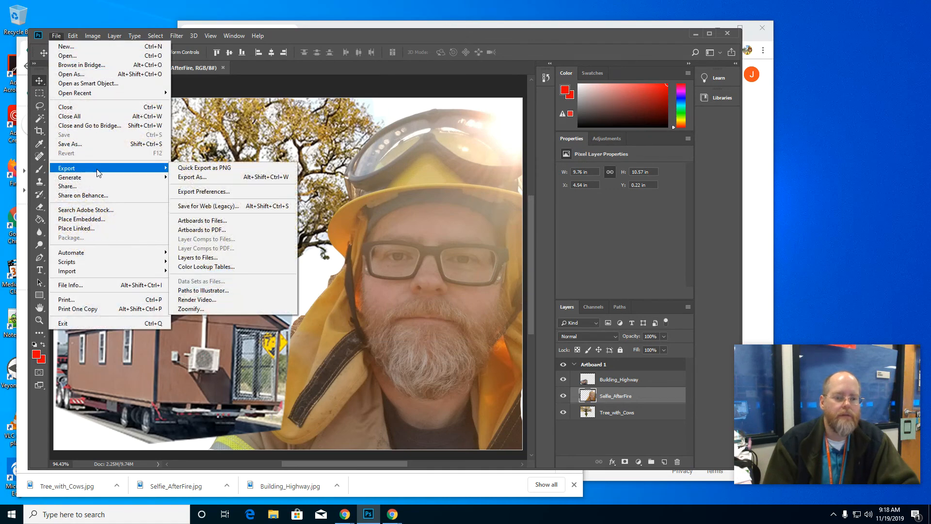
click(192, 177)
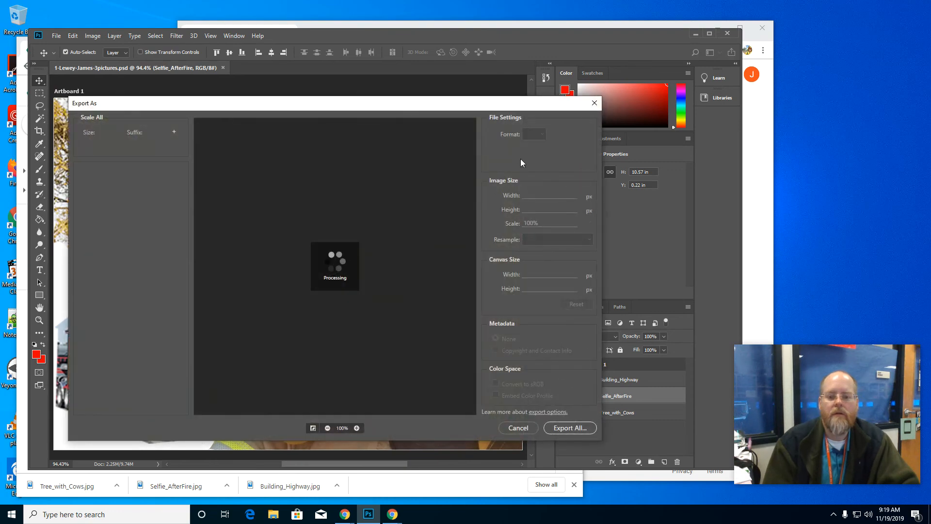
click(543, 135)
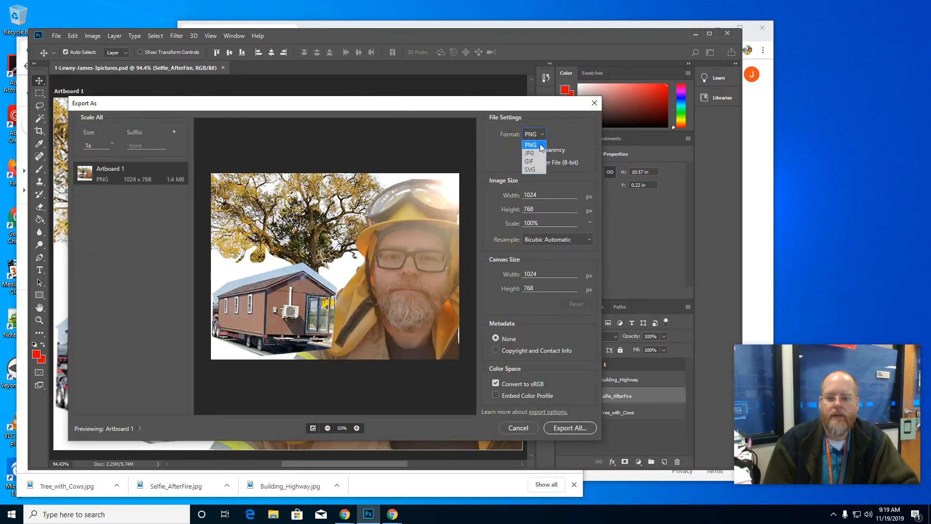
click(538, 145)
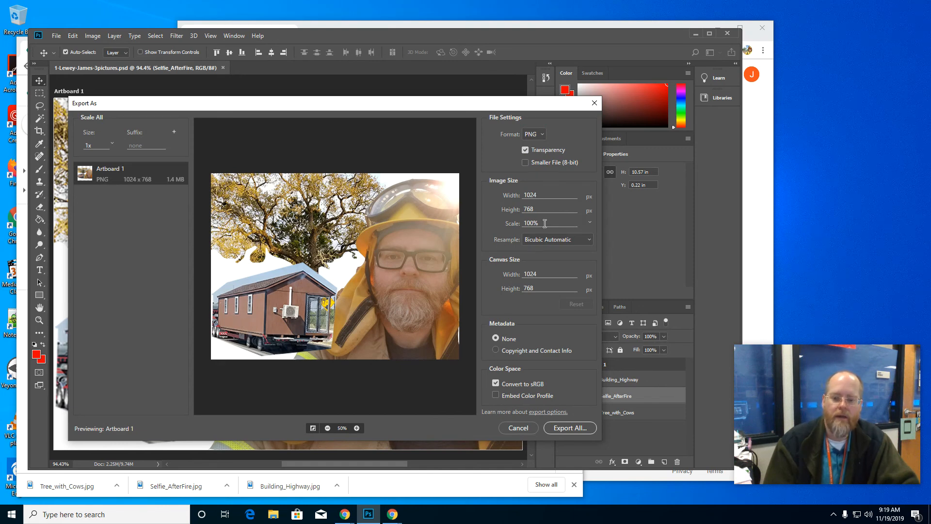
Step: Try a 33% export scale and set the scale back to 100%
click(590, 222)
click(571, 249)
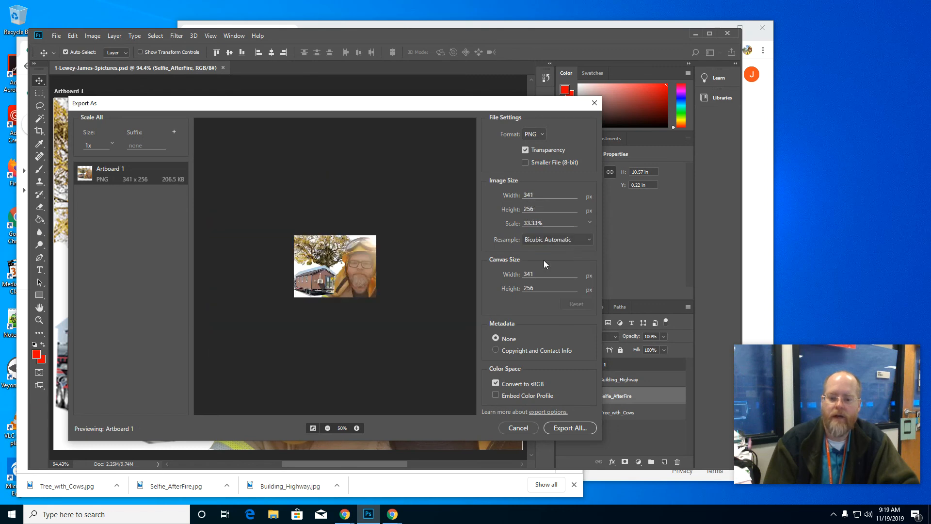
click(588, 222)
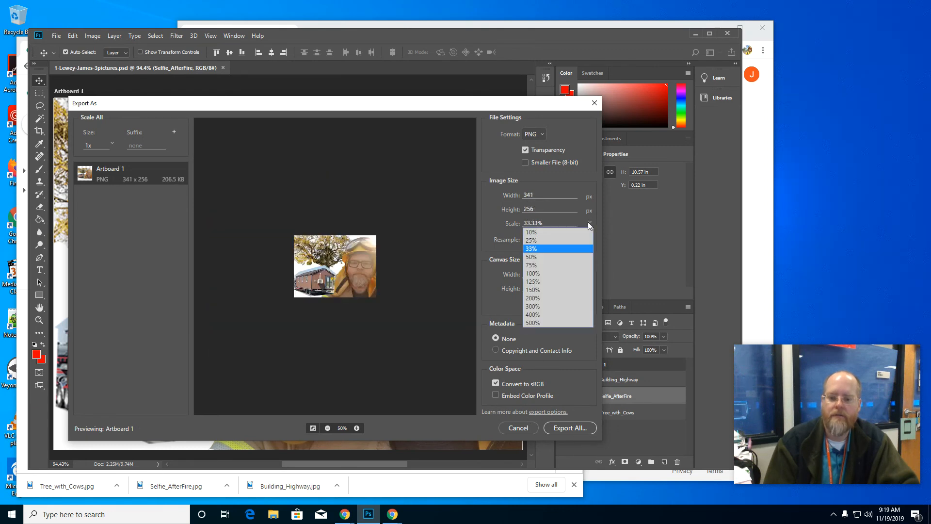
click(564, 273)
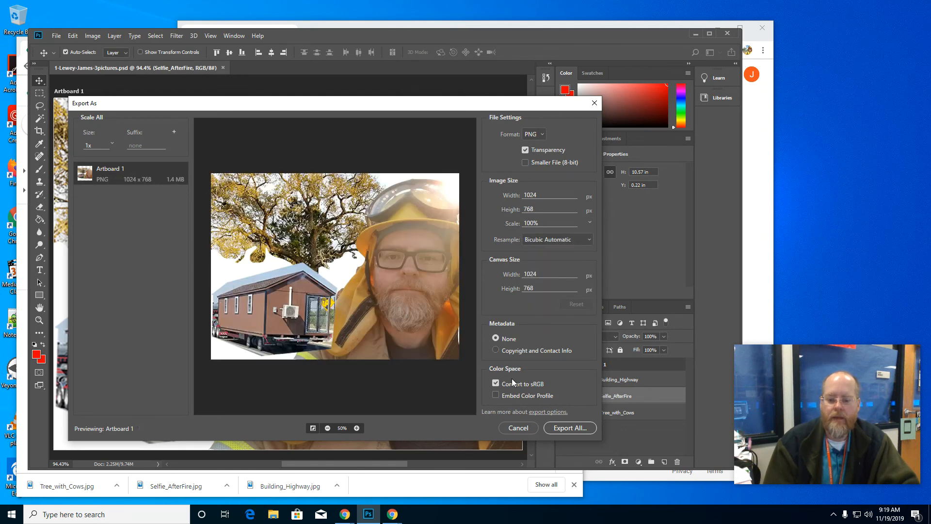
Step: Export the artboard as a PNG to the 2019-2020_CTE_AV folder, using the same base file name as the PSD
click(564, 428)
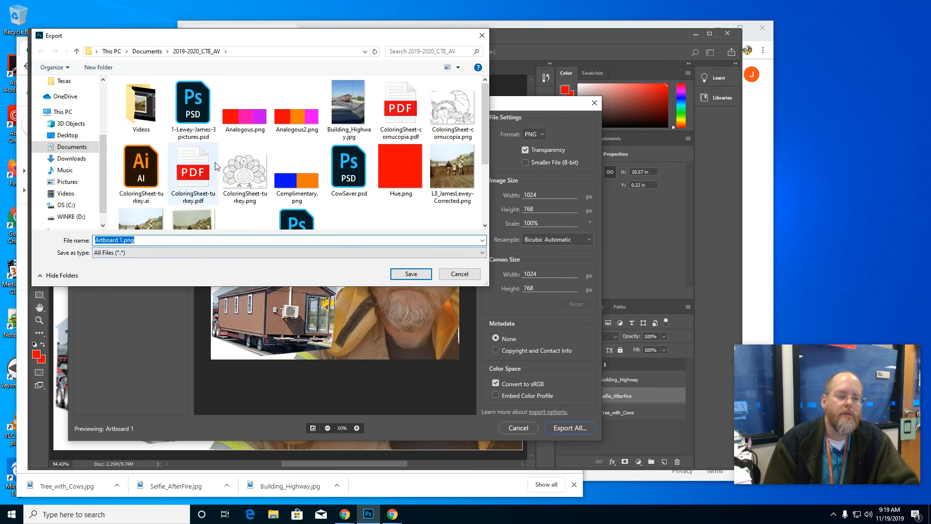
drag(262, 39, 334, 126)
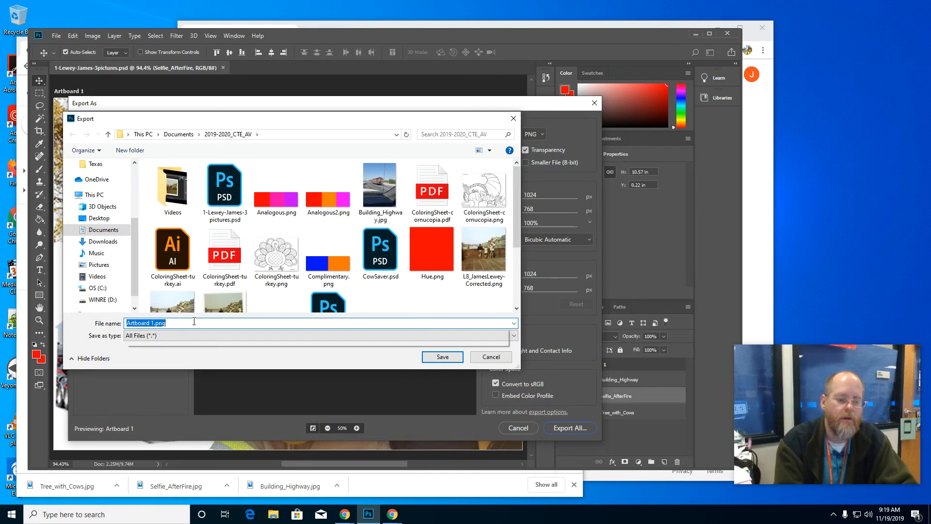
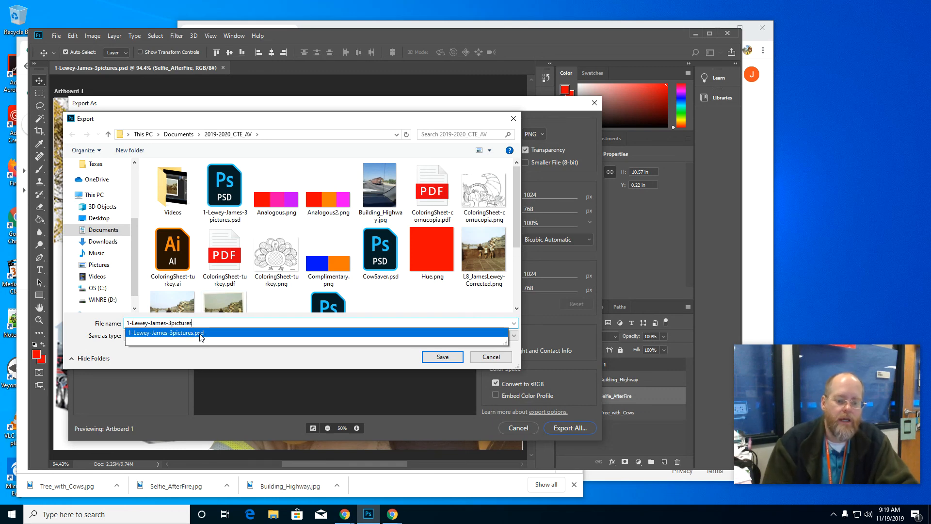
click(435, 358)
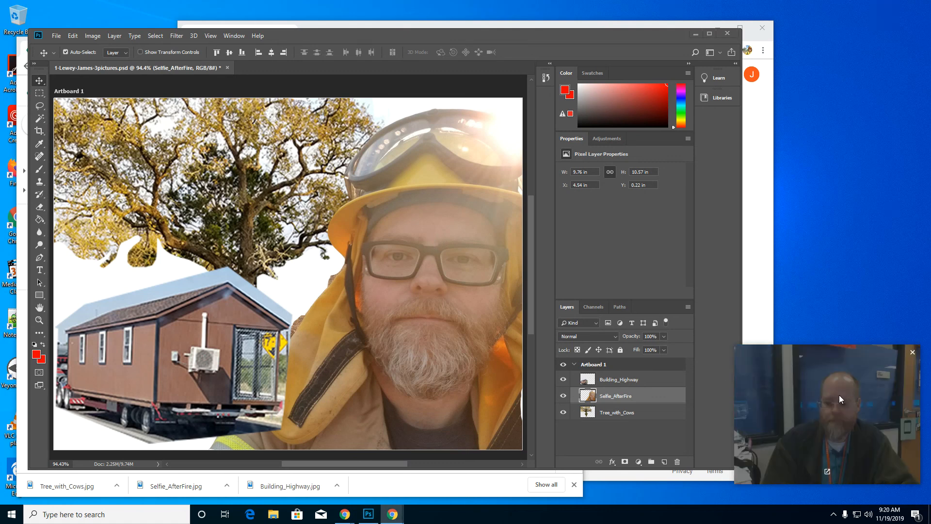
mouse_move(392, 514)
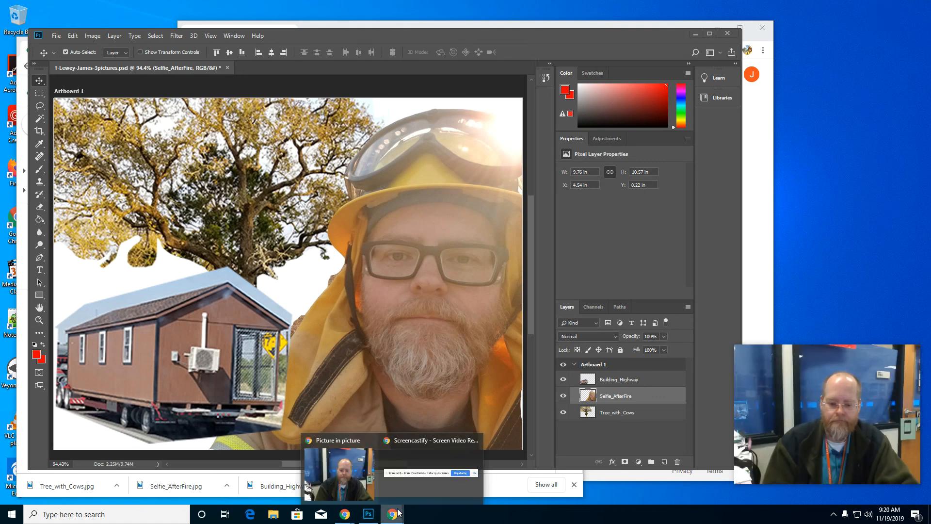